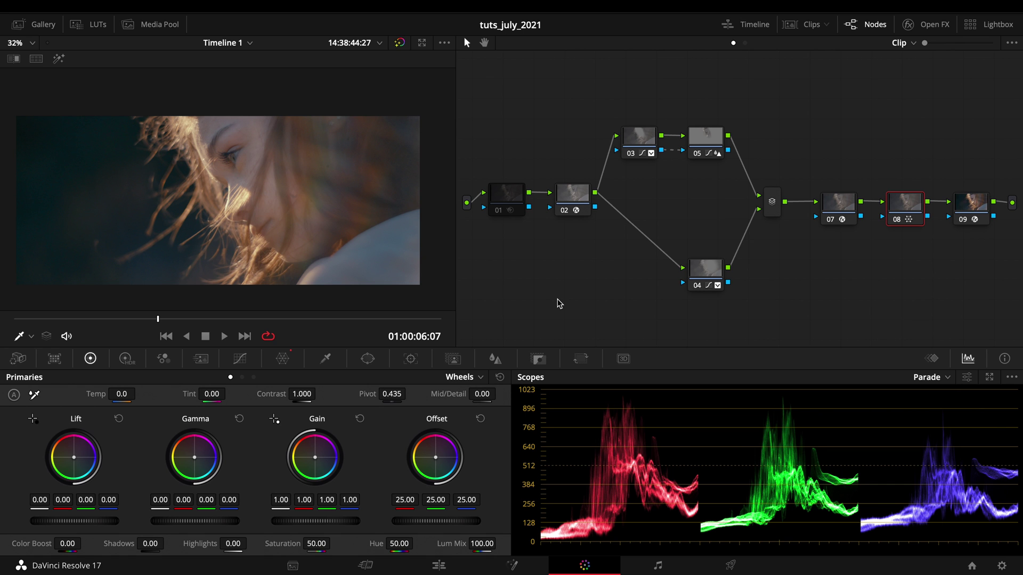
# Scrub the portrait clip, play it to review the look, and stop on frame 01:00:07:06
pyautogui.moveTo(149, 322); pyautogui.dragTo(144, 324)
pyautogui.press('space')
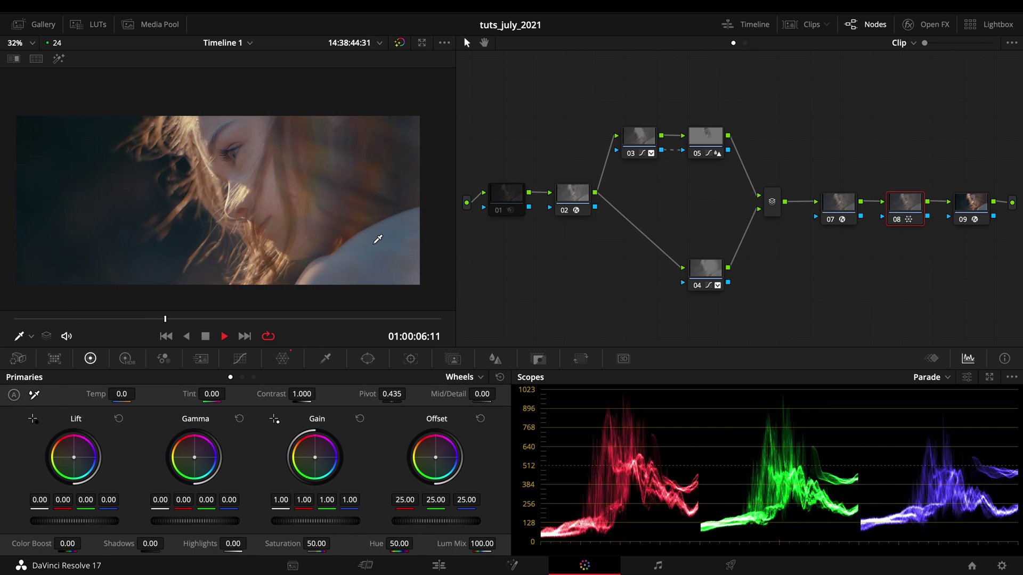
pyautogui.press('space')
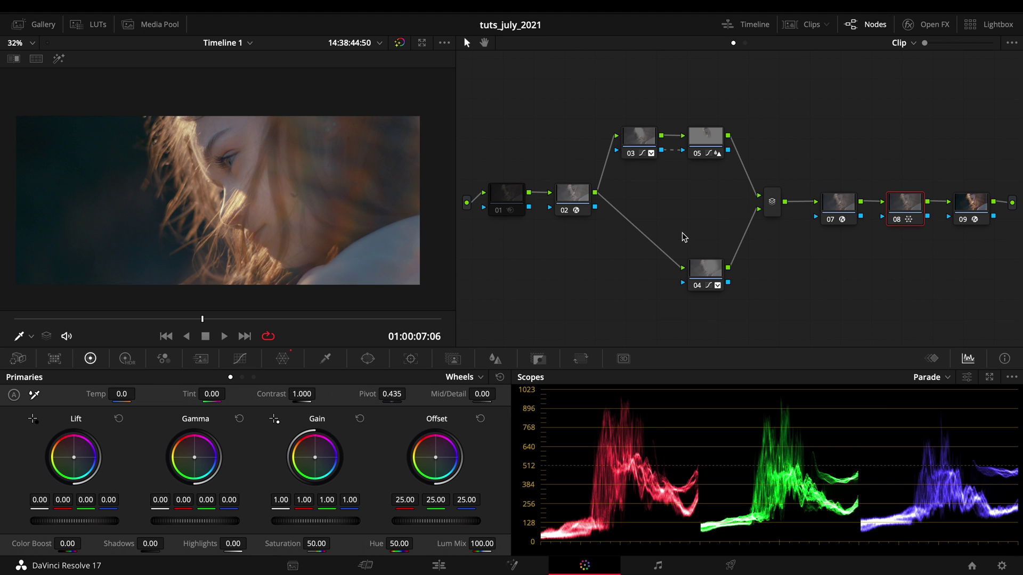
# Shift node 04 slightly left and bypass nodes 03, 05, 04 and the mixer to compare
pyautogui.click(646, 158)
pyautogui.moveTo(715, 281); pyautogui.dragTo(691, 277)
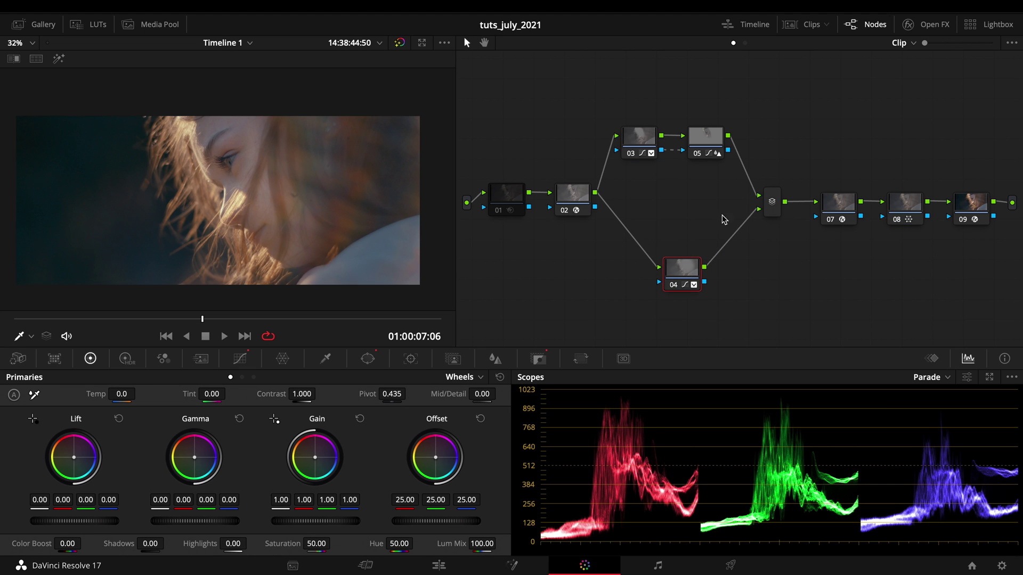
pyautogui.moveTo(737, 179); pyautogui.dragTo(626, 314)
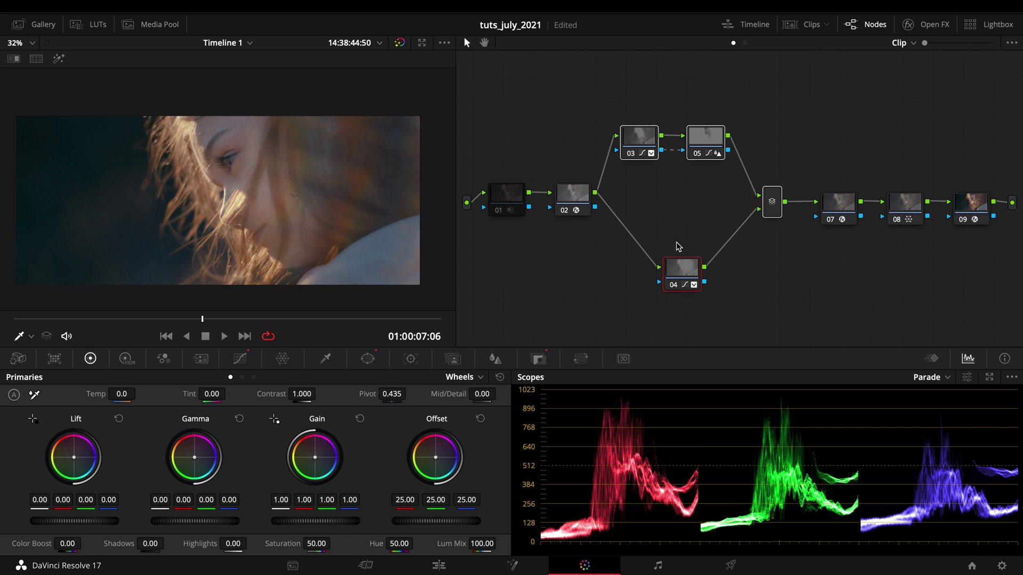
pyautogui.hotkey('ctrl', 'd')
pyautogui.hotkey('ctrl', 'd')
pyautogui.hotkey('ctrl', 'd')
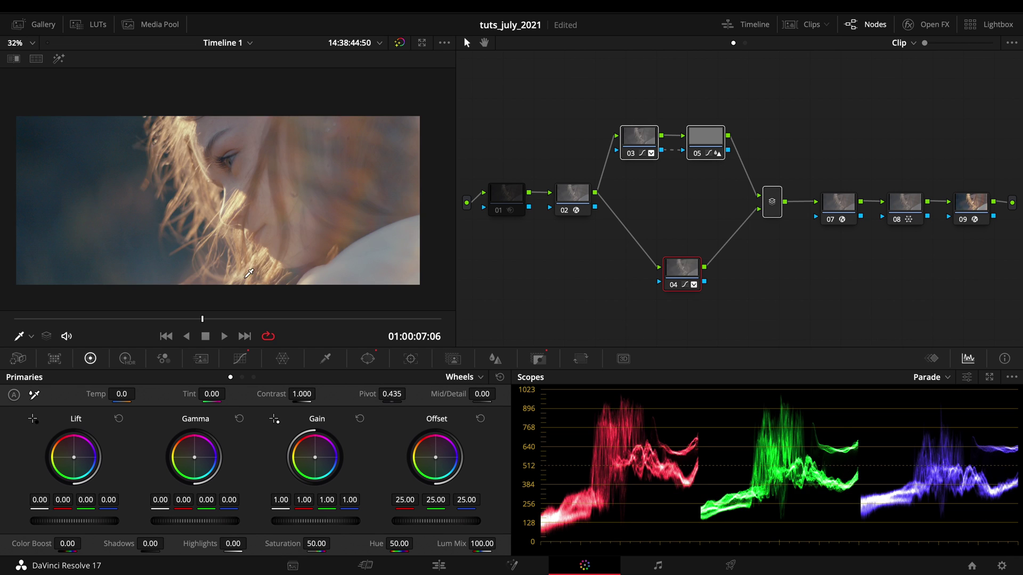
pyautogui.hotkey('ctrl', 'd')
# Scrub to later frames with the branch toggled, then nudge node 04 up and left
pyautogui.moveTo(126, 318); pyautogui.dragTo(155, 296)
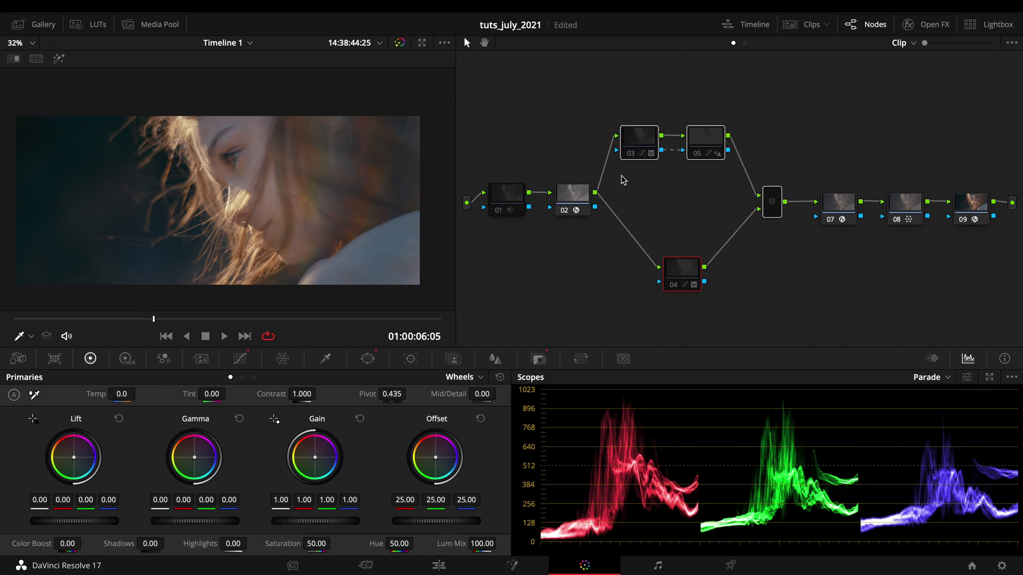
pyautogui.hotkey('ctrl', 'd')
pyautogui.hotkey('ctrl', 'd')
pyautogui.hotkey('ctrl', 'd')
pyautogui.hotkey('ctrl', 'd')
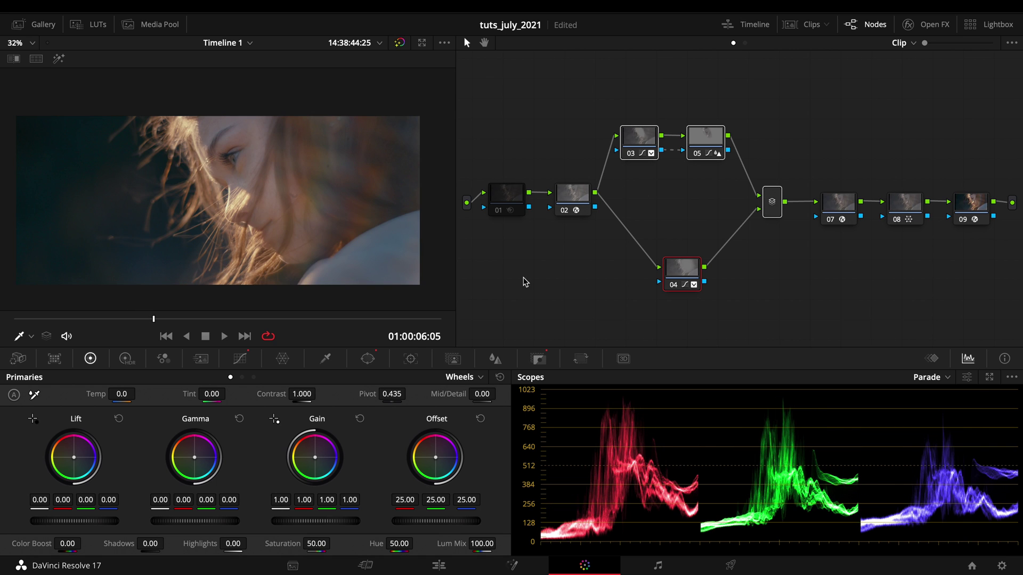
pyautogui.moveTo(179, 315)
pyautogui.mouseDown()
pyautogui.moveTo(372, 315)
pyautogui.moveTo(165, 305)
pyautogui.moveTo(177, 307)
pyautogui.mouseUp()
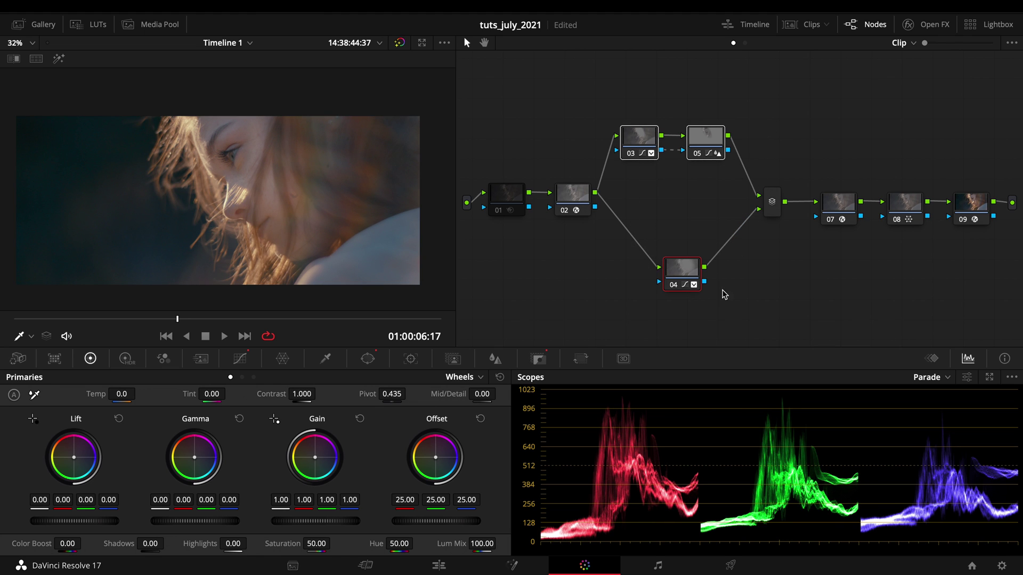
pyautogui.moveTo(692, 283); pyautogui.dragTo(681, 269)
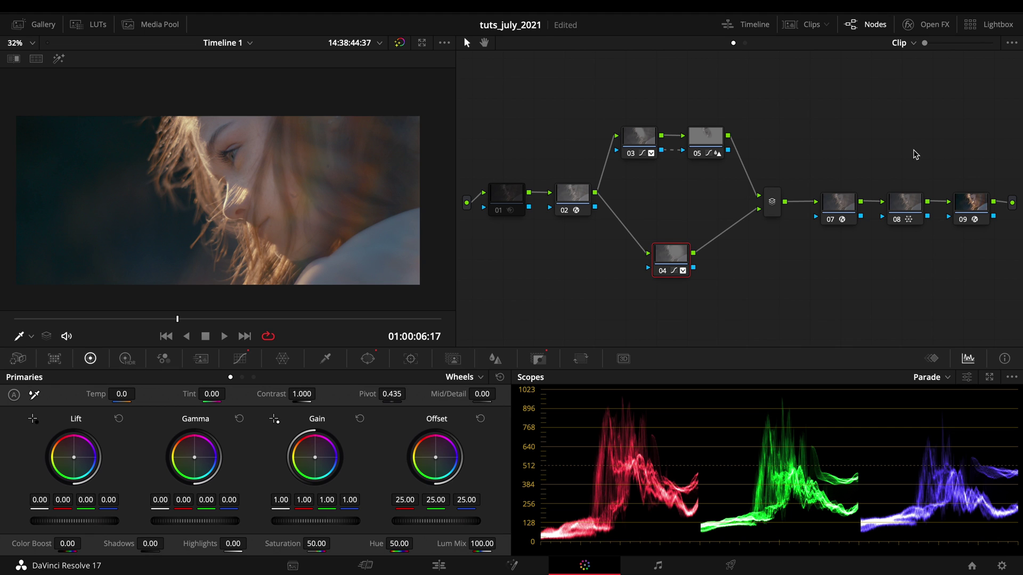
# Save the project and move nodes 02 through 08 down and left
pyautogui.hotkey('ctrl', 's')
pyautogui.moveTo(909, 130); pyautogui.dragTo(559, 280)
pyautogui.moveTo(662, 273); pyautogui.dragTo(581, 329)
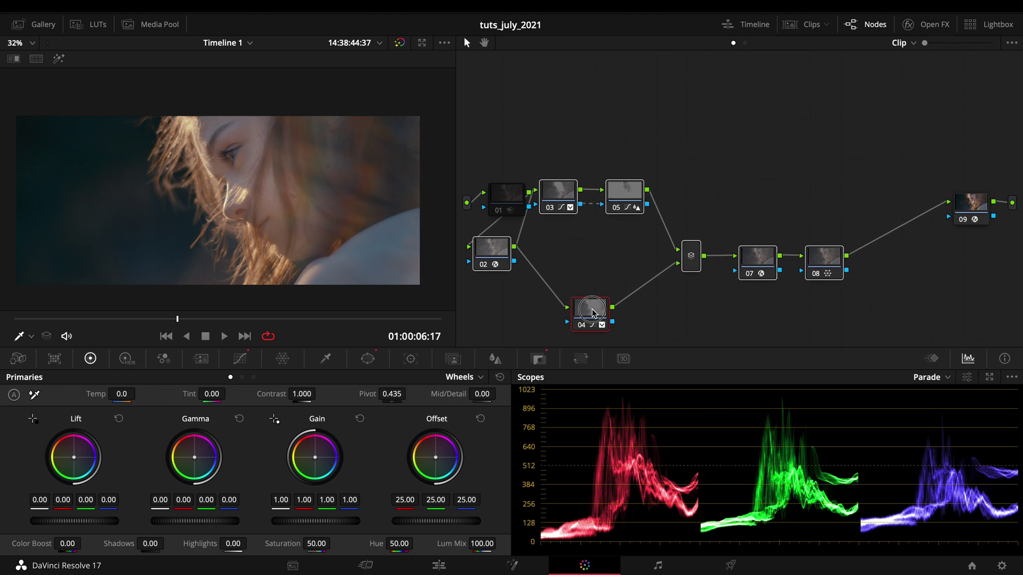
# Add parallel nodes after node 08 and clean up the node graph layout
pyautogui.click(828, 252)
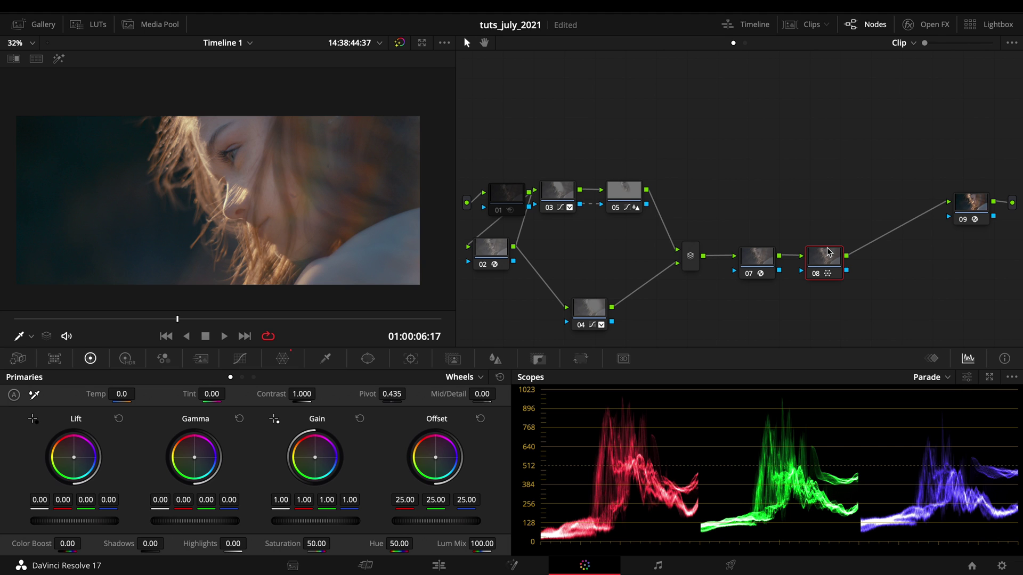
pyautogui.hotkey('alt', 'p')
pyautogui.hotkey('alt', 'p')
pyautogui.rightClick(846, 128)
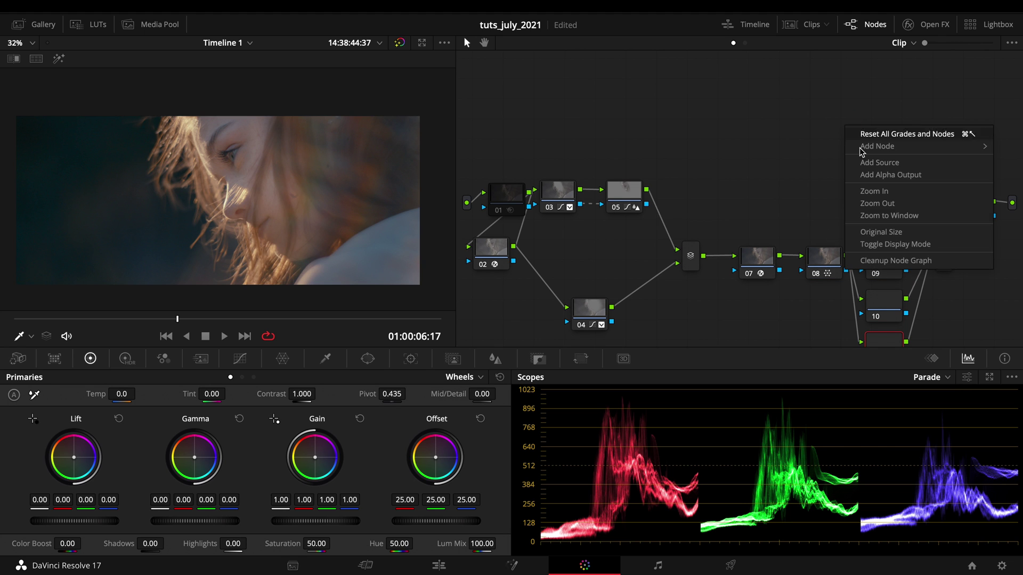
pyautogui.click(862, 148)
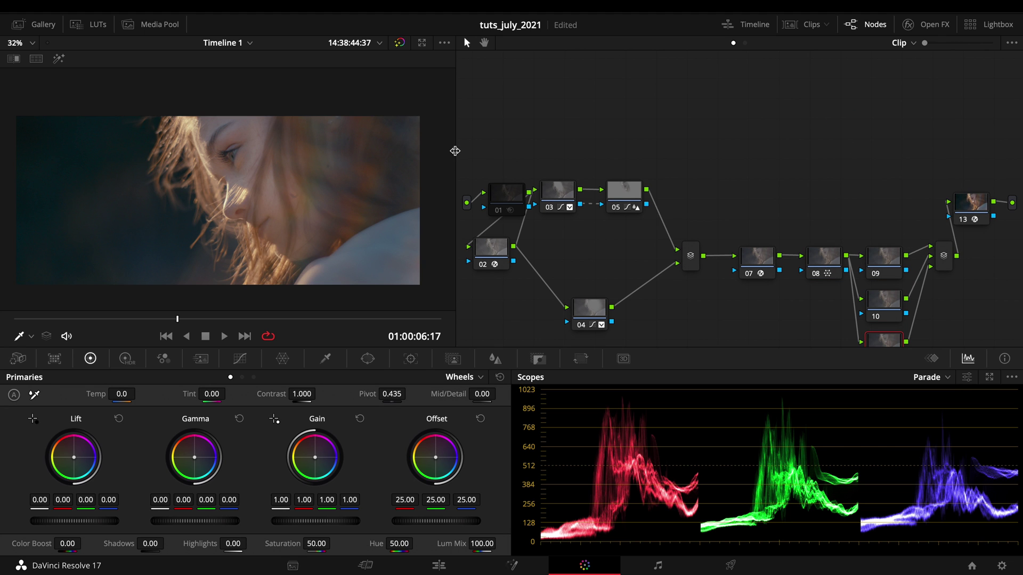
pyautogui.moveTo(454, 151); pyautogui.dragTo(386, 150)
pyautogui.rightClick(605, 117)
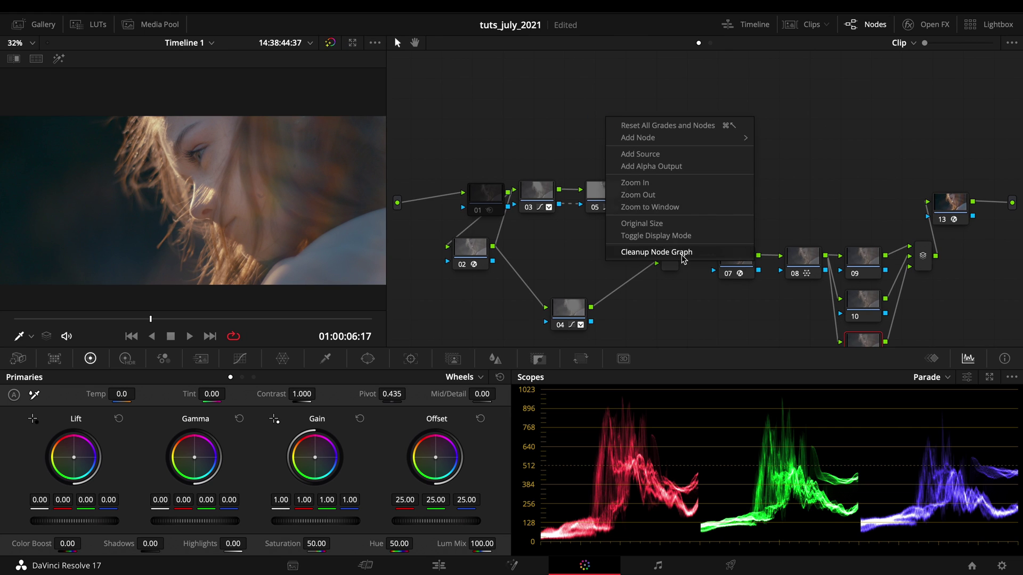
pyautogui.click(683, 253)
# Morph the parallel mixer into a Layer Mixer with Lighten composite mode
pyautogui.click(850, 122)
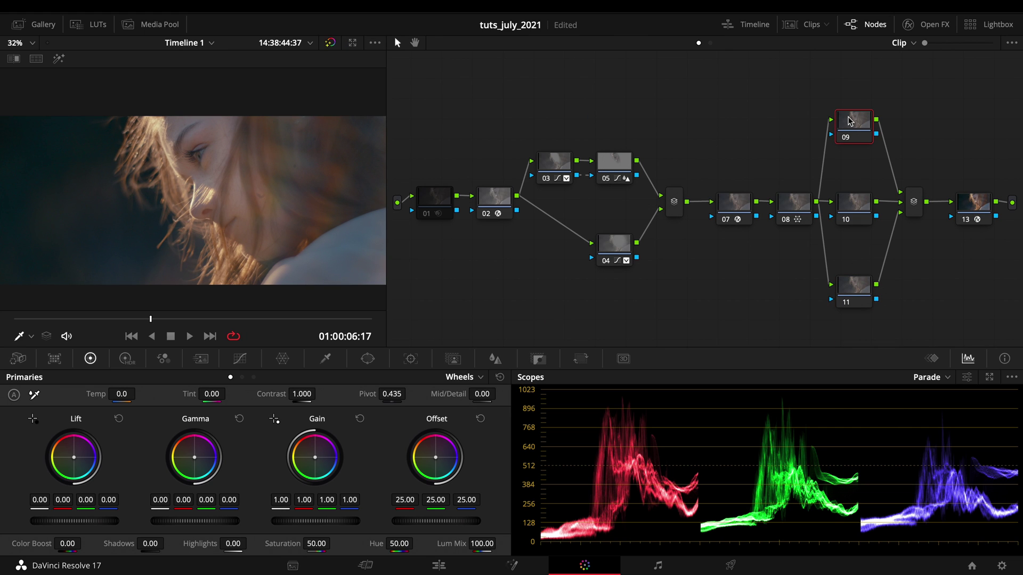
pyautogui.click(914, 201)
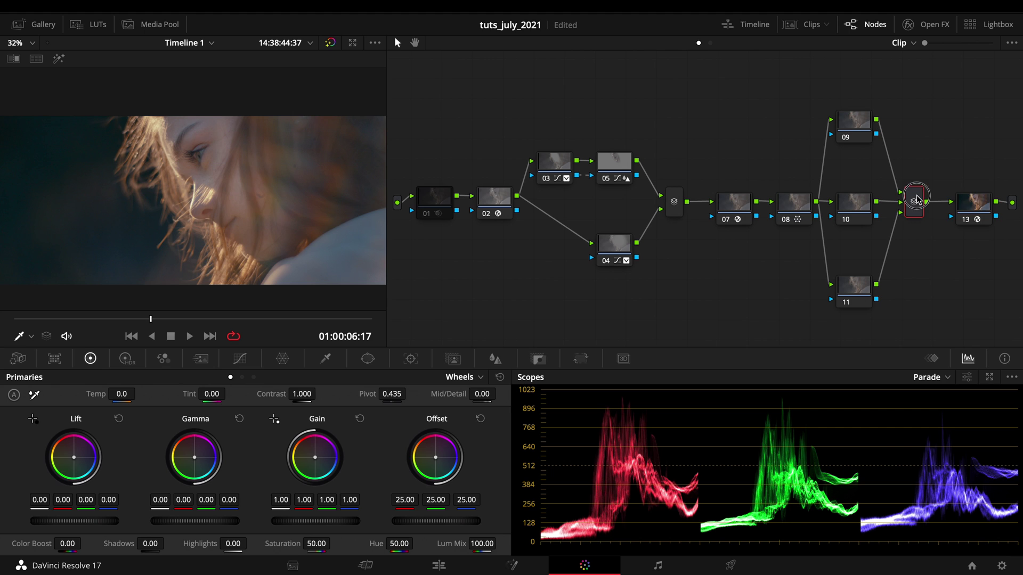
pyautogui.rightClick(914, 199)
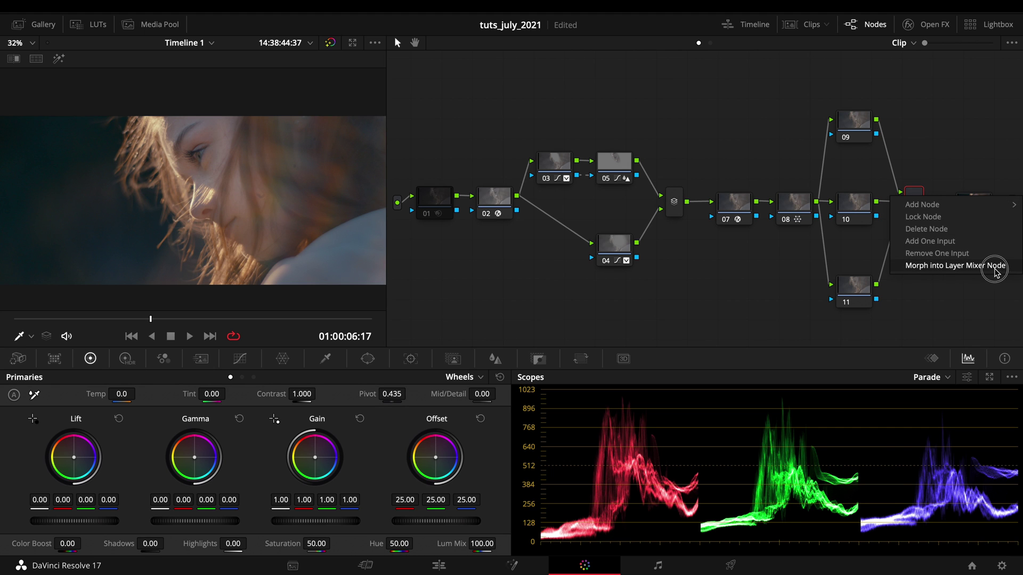
pyautogui.click(986, 266)
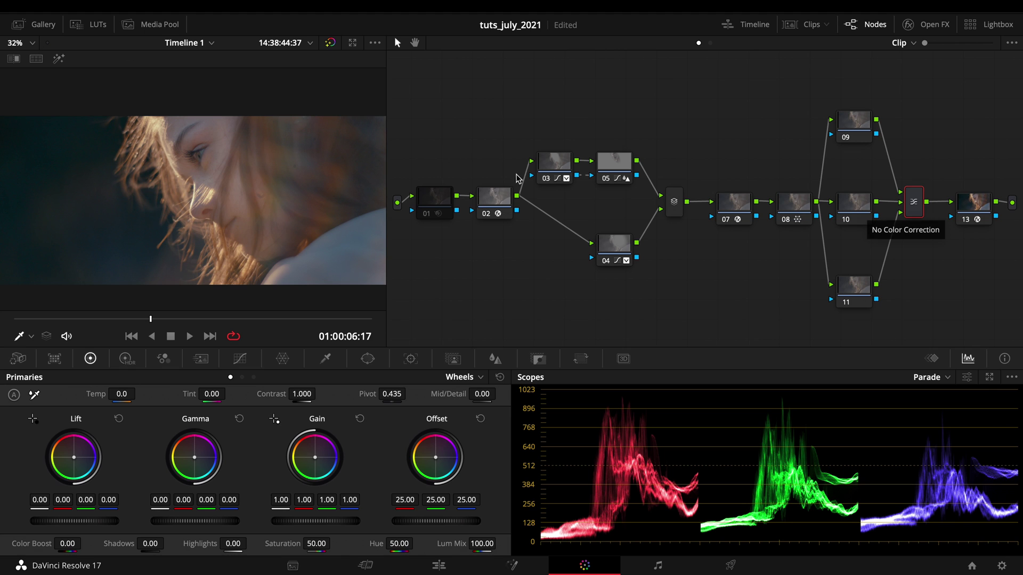
pyautogui.rightClick(915, 208)
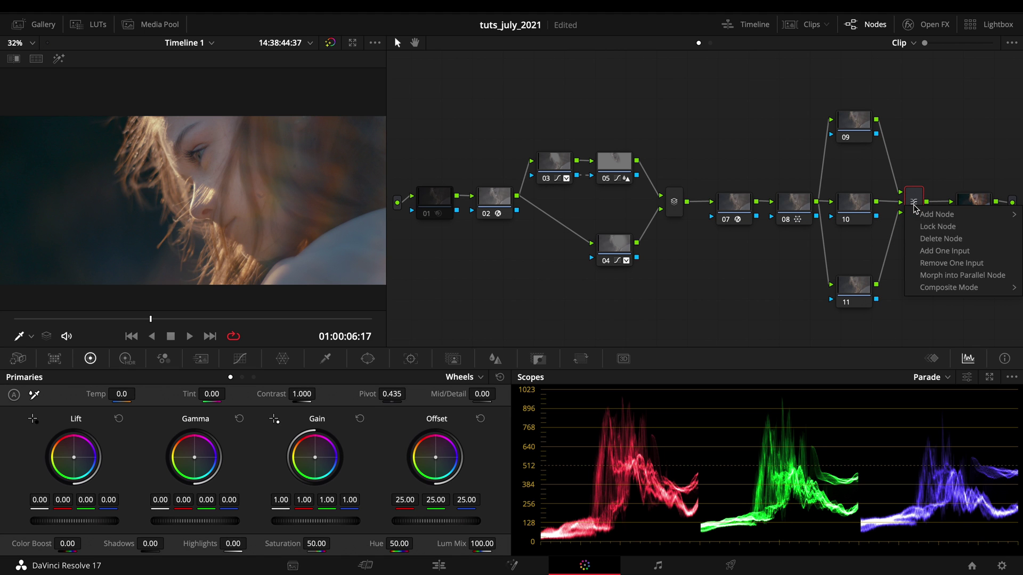
pyautogui.rightClick(913, 200)
pyautogui.rightClick(915, 204)
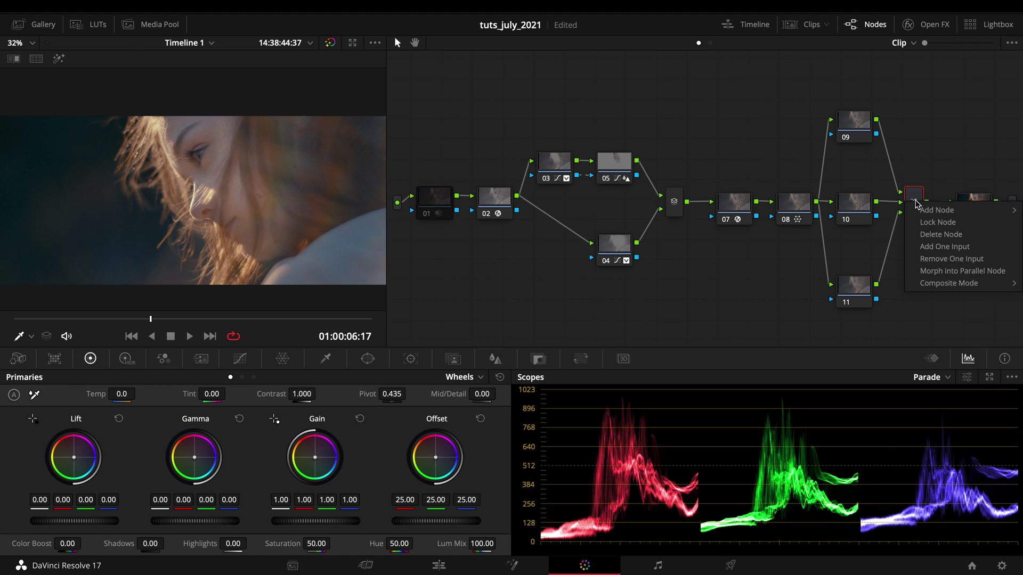
pyautogui.moveTo(955, 285)
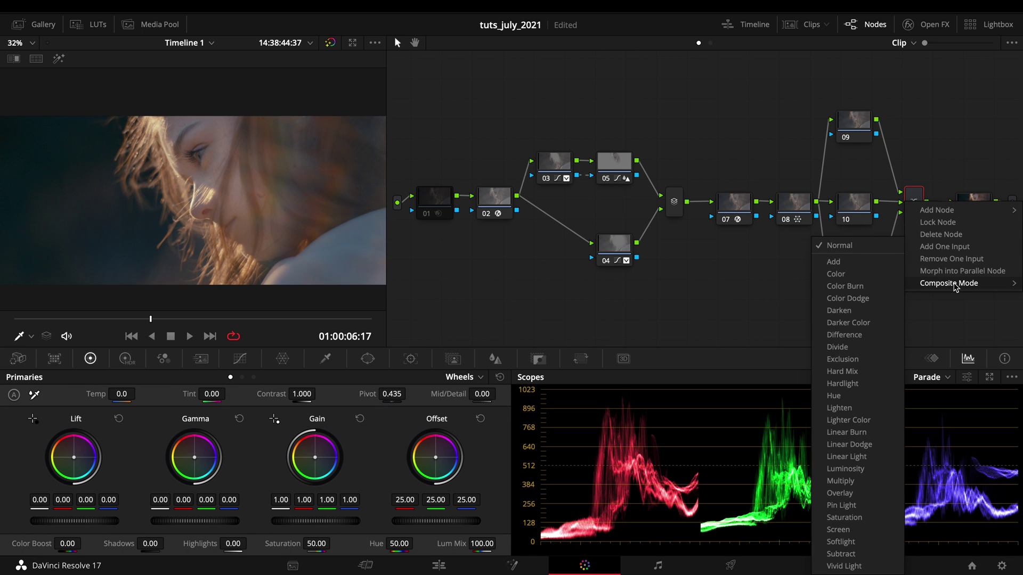
pyautogui.click(855, 408)
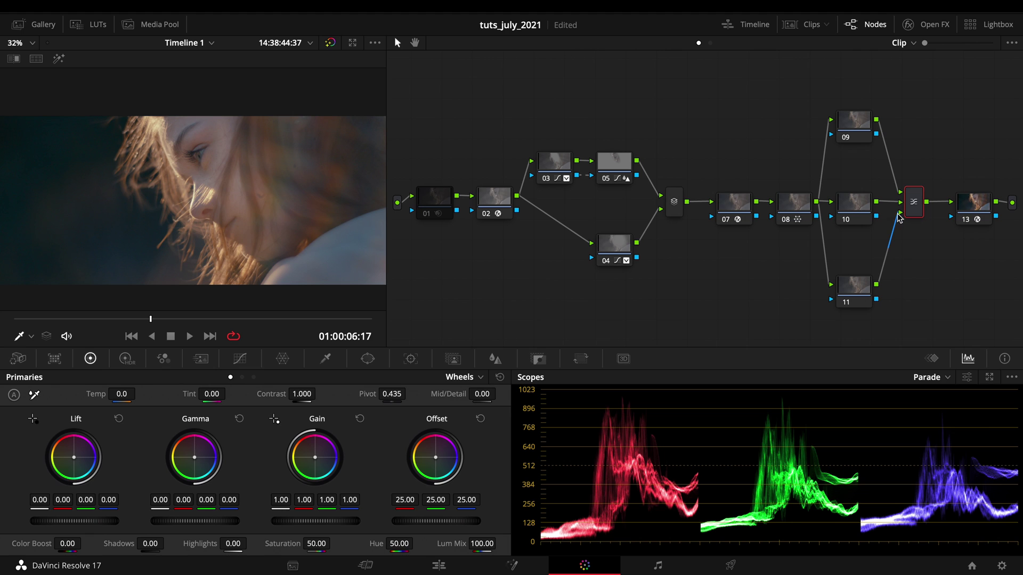
# Check parallel nodes 09, 10 and 11, leaving node 10 selected
pyautogui.click(858, 218)
pyautogui.click(852, 125)
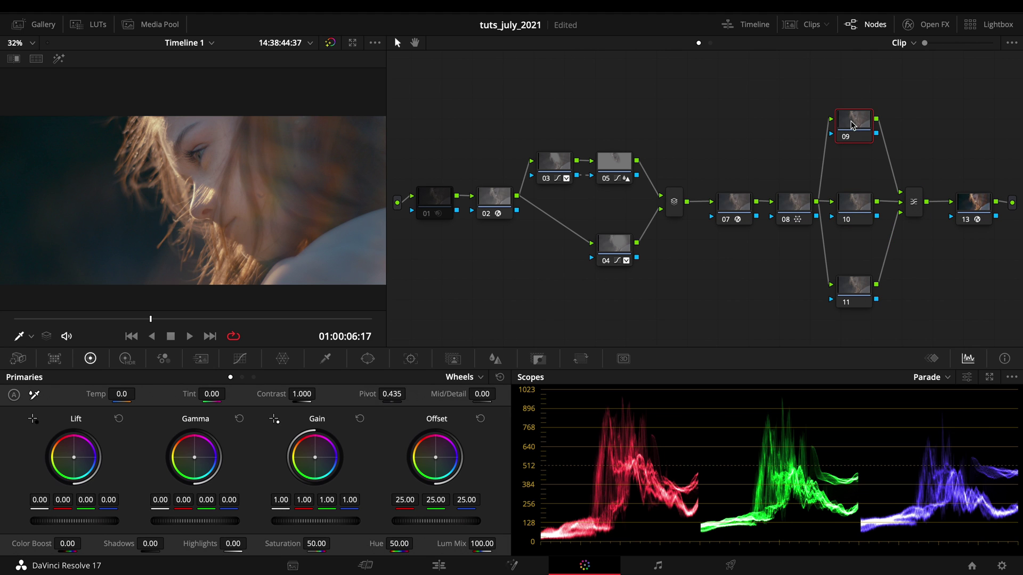
pyautogui.click(856, 303)
pyautogui.click(858, 207)
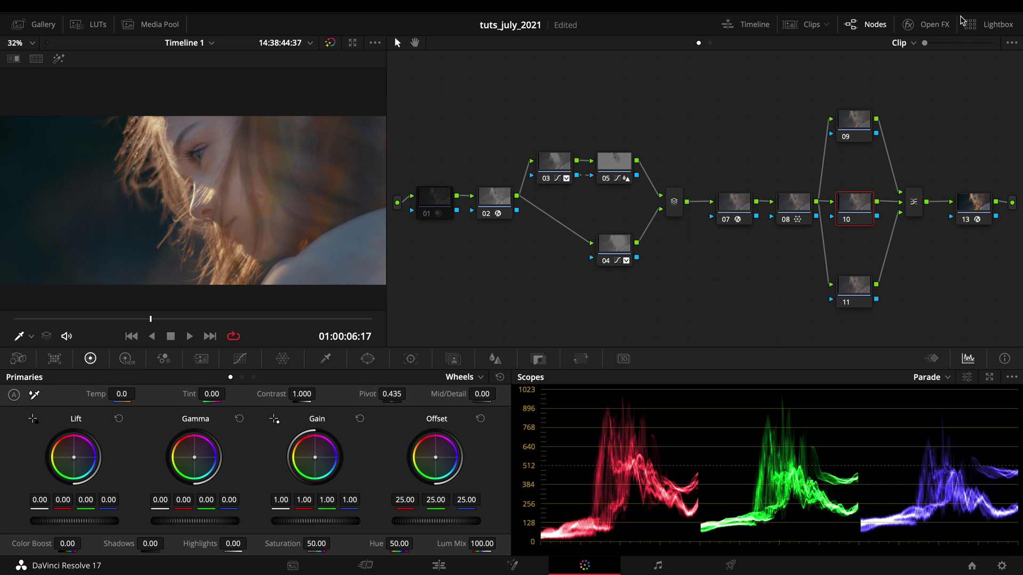
# Apply Radial Blur from the Open FX library to node 10 and toggle it to compare
pyautogui.click(924, 24)
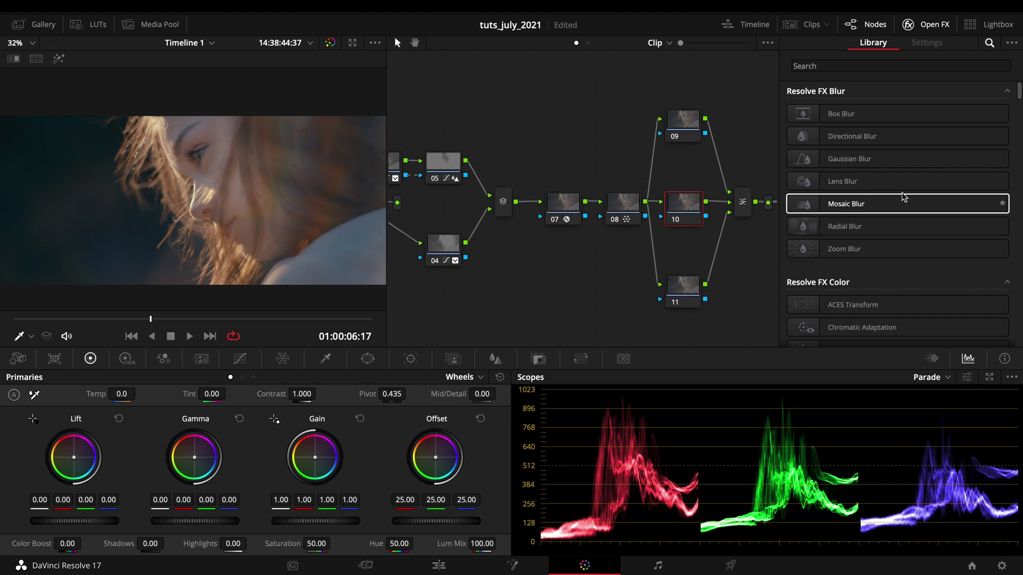
pyautogui.scroll(-1, 904, 197)
pyautogui.moveTo(895, 198); pyautogui.dragTo(690, 211)
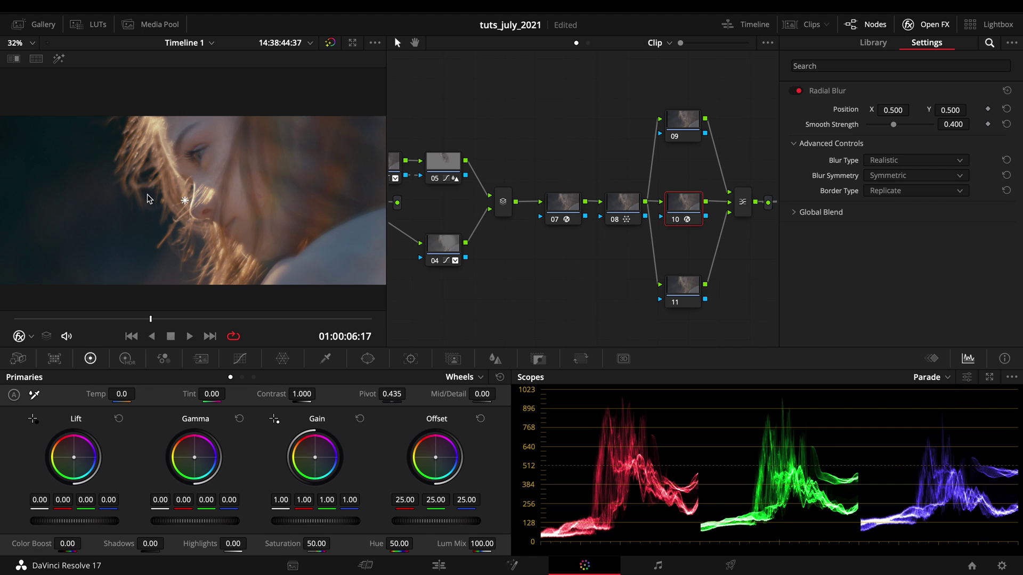
pyautogui.click(798, 92)
pyautogui.click(798, 91)
pyautogui.click(798, 91)
pyautogui.click(798, 91)
# Raise the Radial Blur's Smooth Strength to 0.440
pyautogui.click(934, 27)
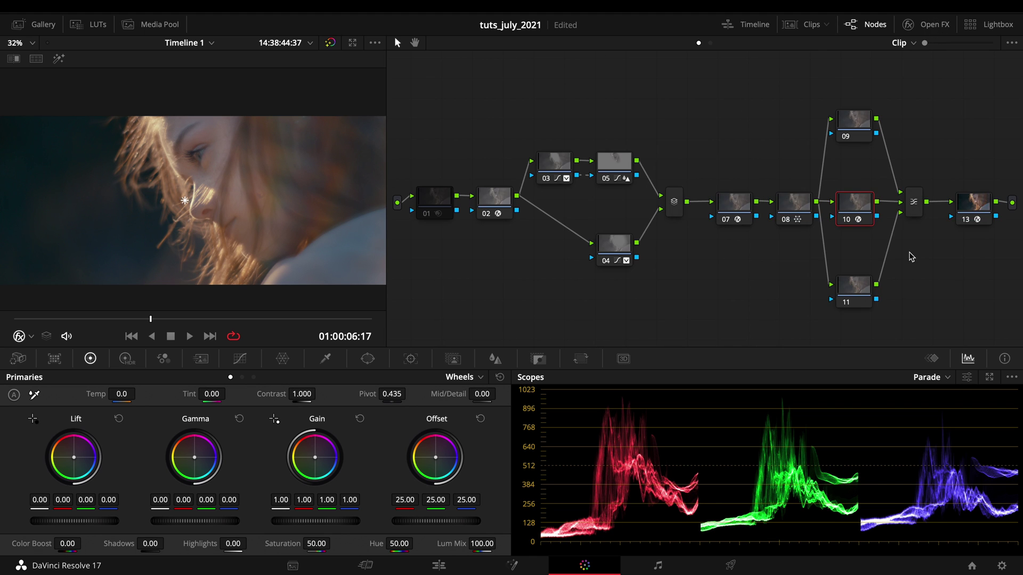
pyautogui.click(929, 25)
pyautogui.scroll(5, 169, 203)
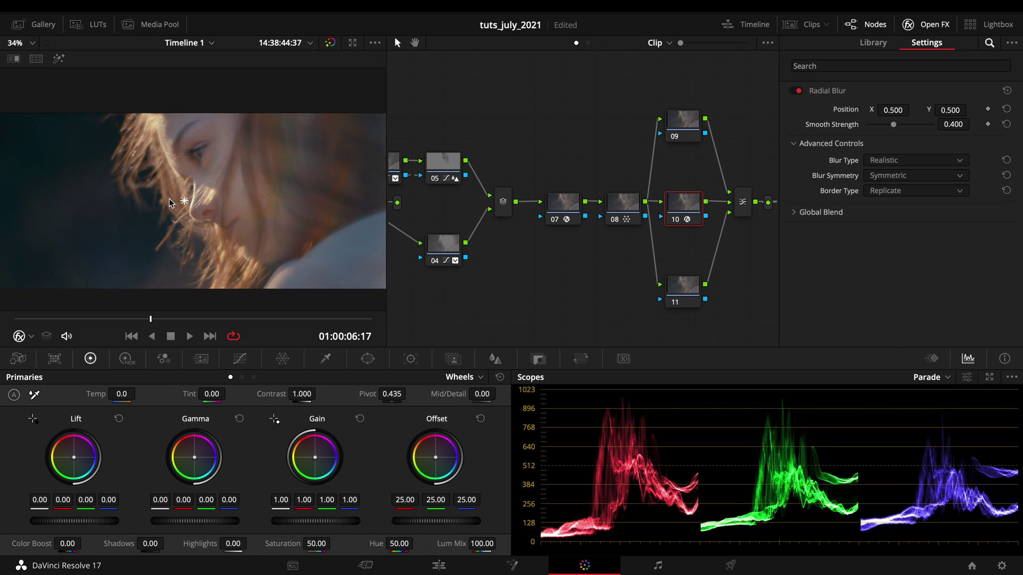
pyautogui.moveTo(899, 129); pyautogui.dragTo(893, 134)
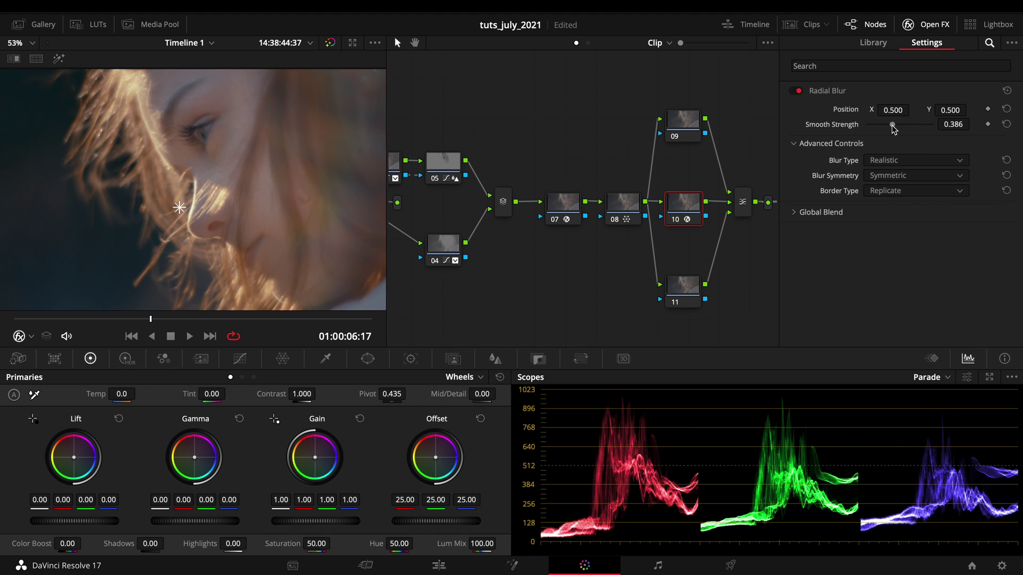
pyautogui.moveTo(891, 126); pyautogui.dragTo(896, 127)
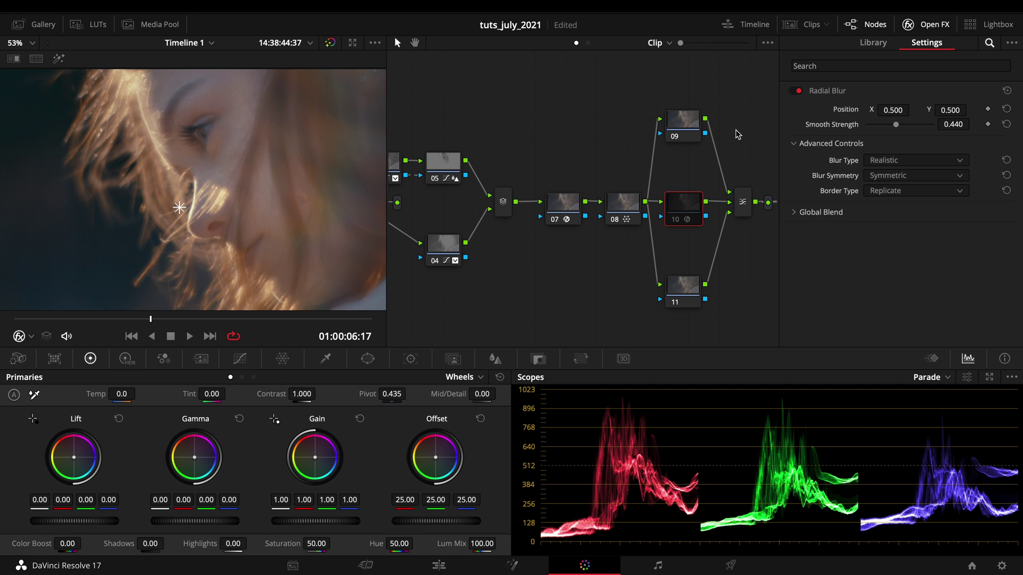
pyautogui.scroll(-3, 197, 172)
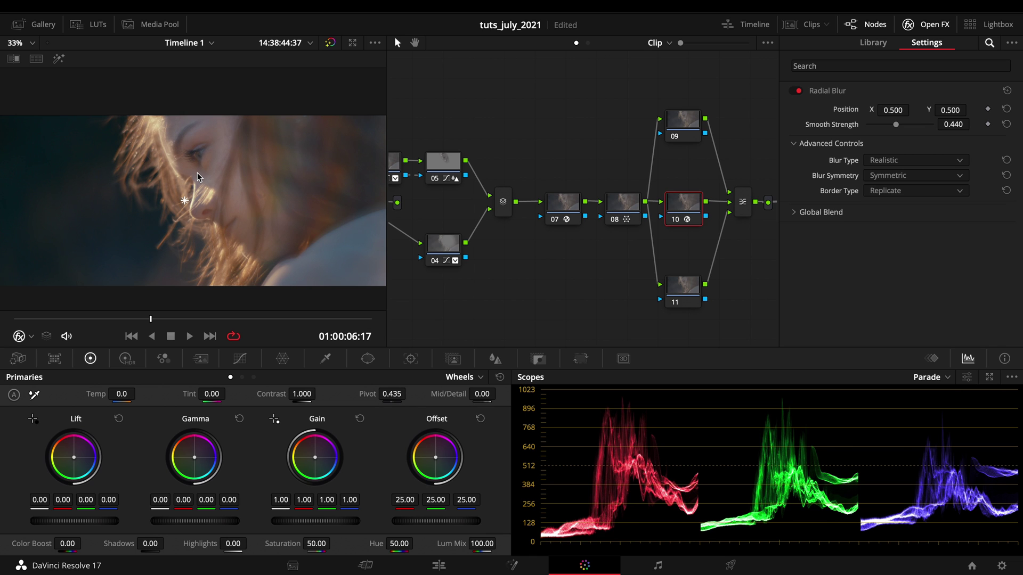
# Link node 05's key output into node 10's key input and invert it
pyautogui.click(926, 24)
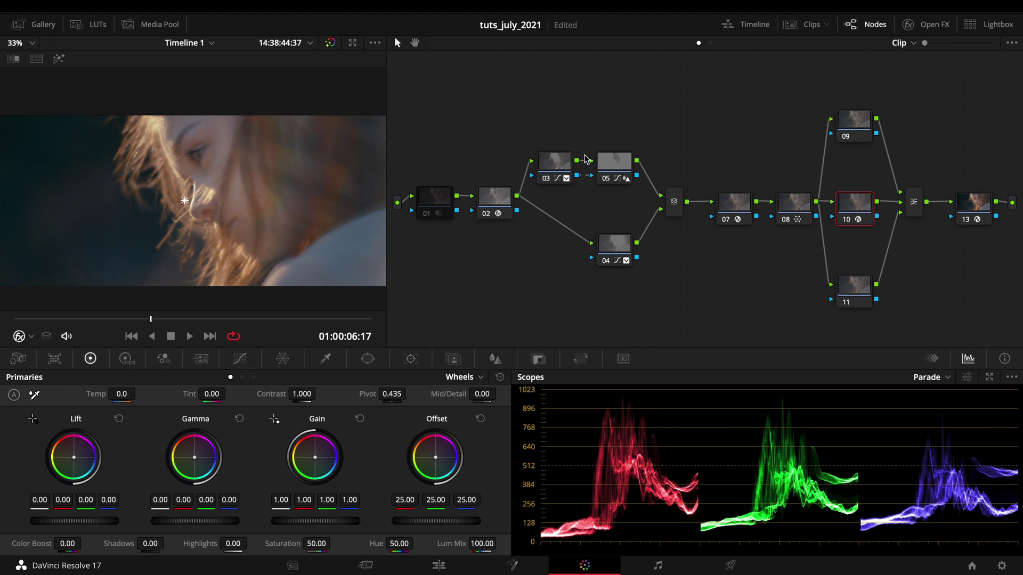
pyautogui.click(613, 169)
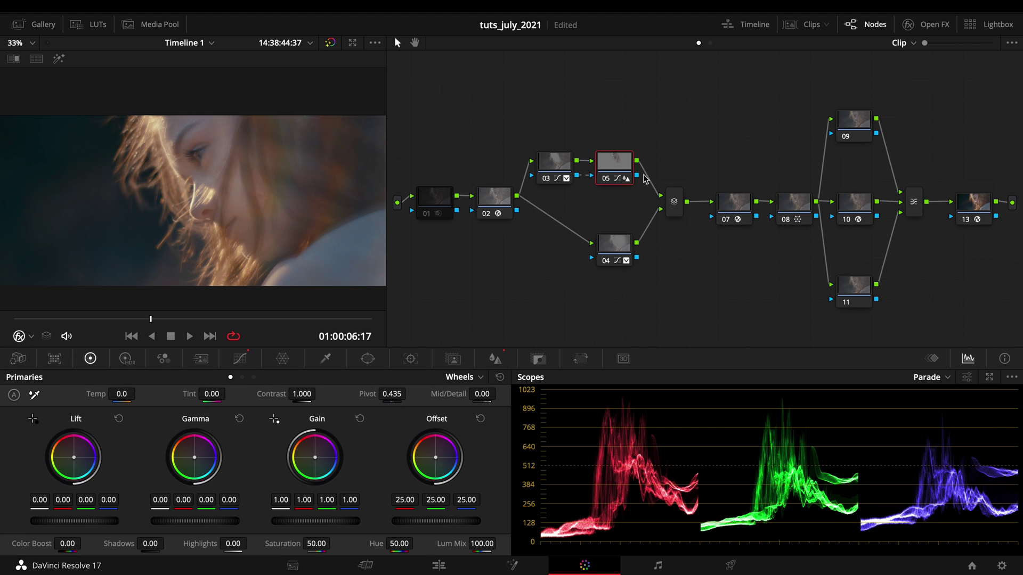
pyautogui.moveTo(637, 175); pyautogui.dragTo(830, 217)
pyautogui.click(854, 205)
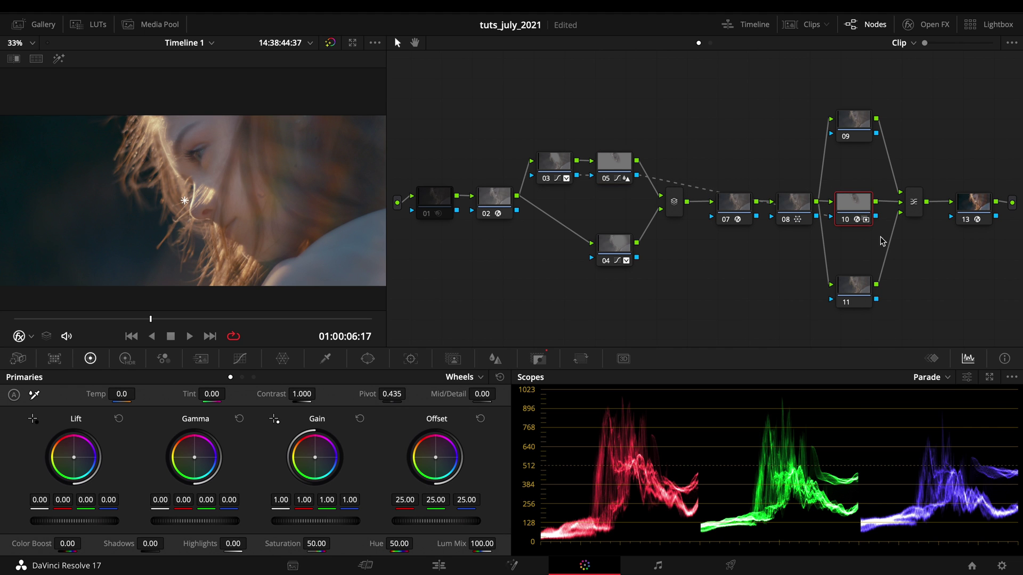
pyautogui.click(538, 360)
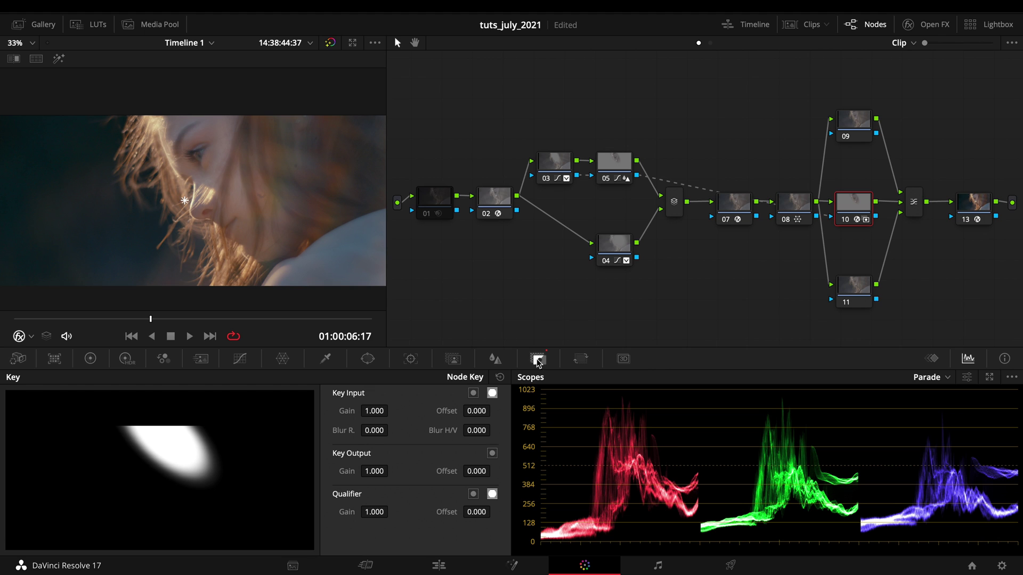
pyautogui.click(473, 393)
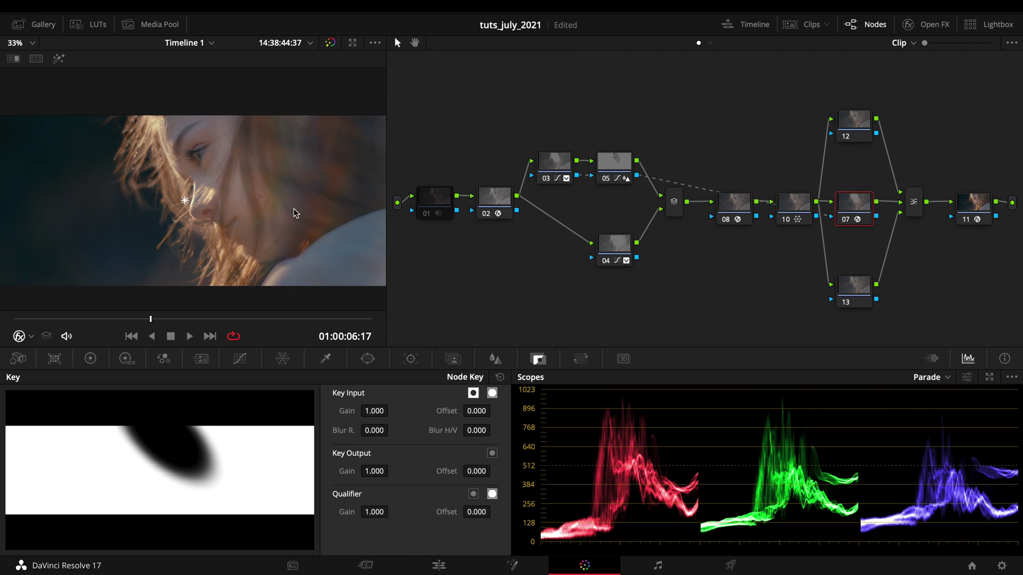
# Play the clip and toggle the radial blur node off and on to compare
pyautogui.press('space')
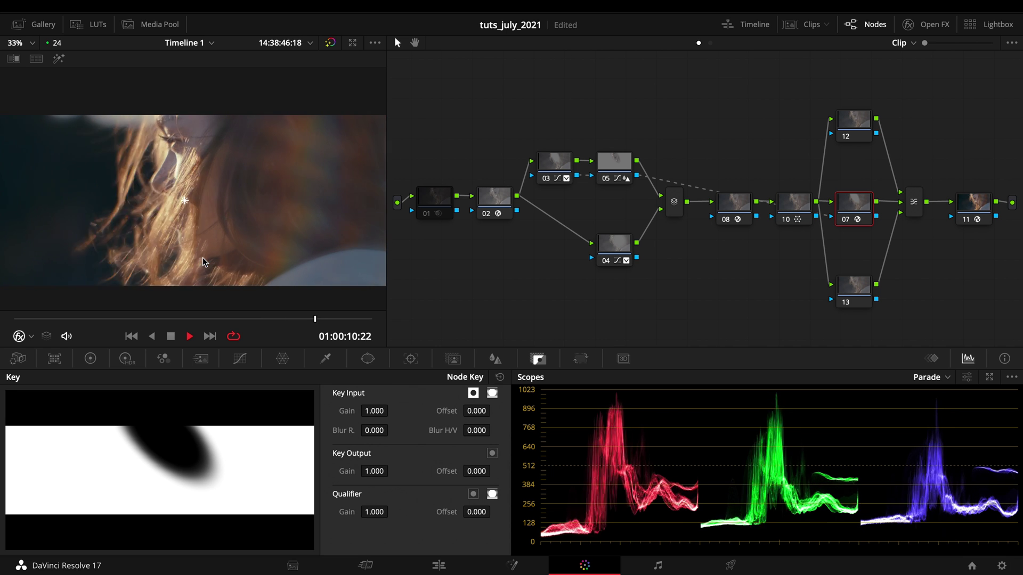
pyautogui.press('space')
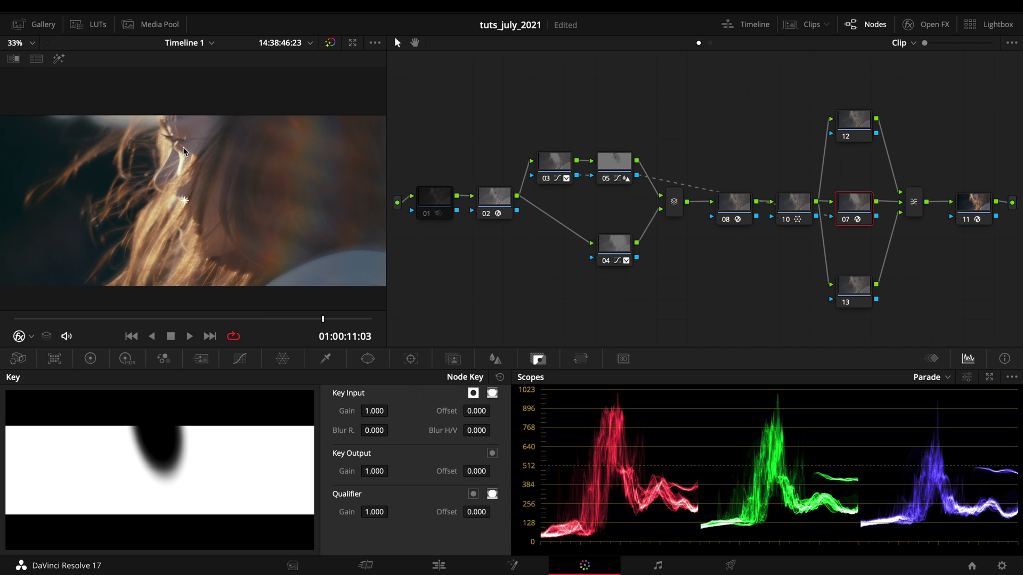
pyautogui.hotkey('ctrl', 'd')
pyautogui.hotkey('ctrl', 'd')
pyautogui.hotkey('ctrl', 'd')
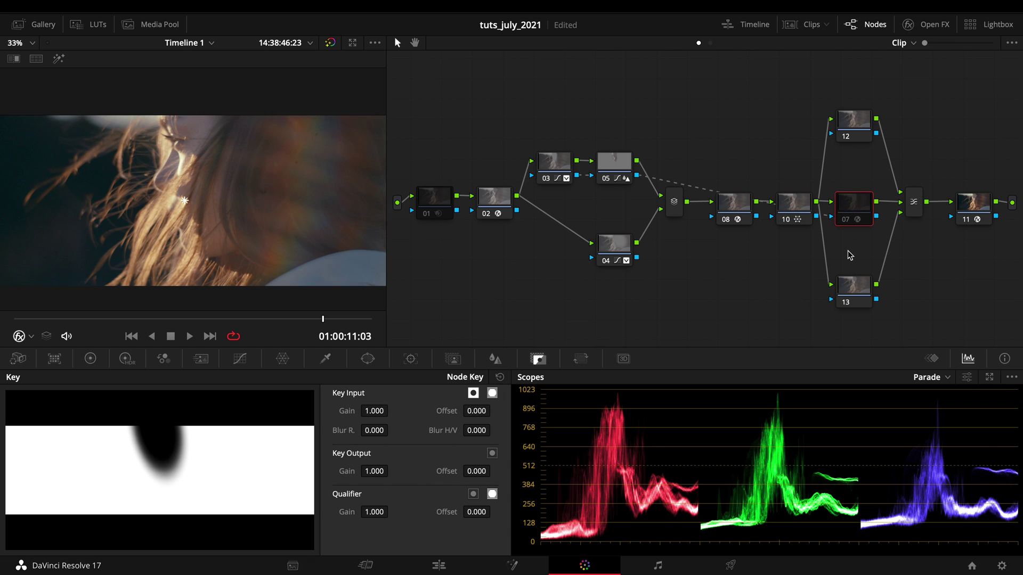
pyautogui.hotkey('ctrl', 'd')
pyautogui.hotkey('ctrl', 'd')
pyautogui.hotkey('ctrl', 'd')
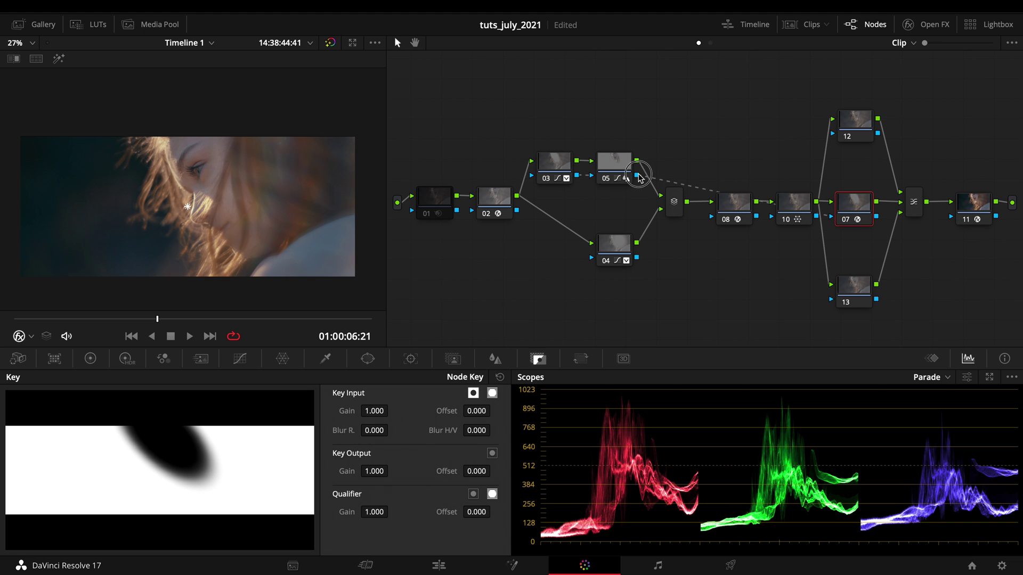
# Link node 05's key into the top parallel node and invert the key input
pyautogui.moveTo(639, 177); pyautogui.dragTo(832, 133)
pyautogui.click(862, 124)
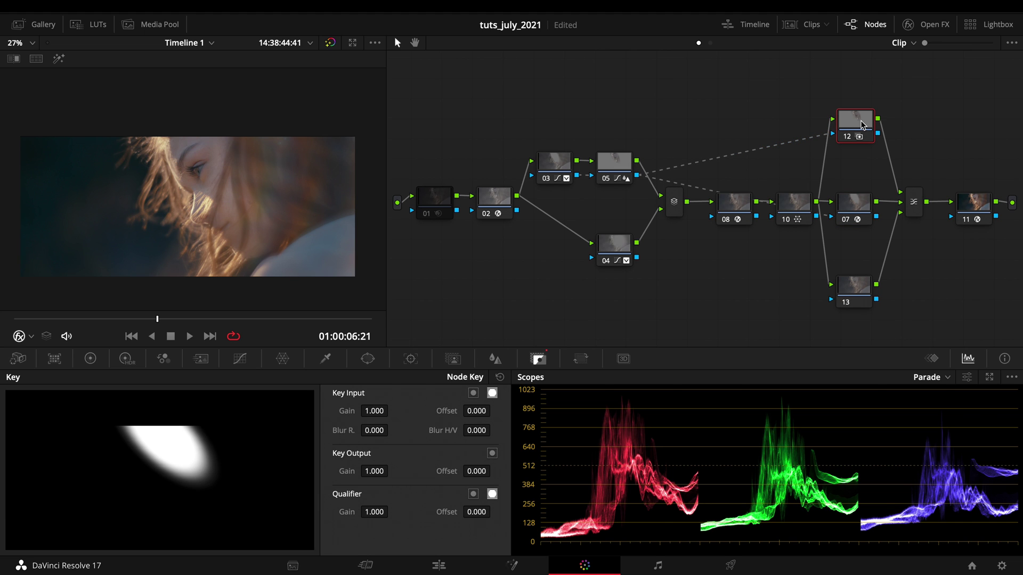
pyautogui.click(473, 393)
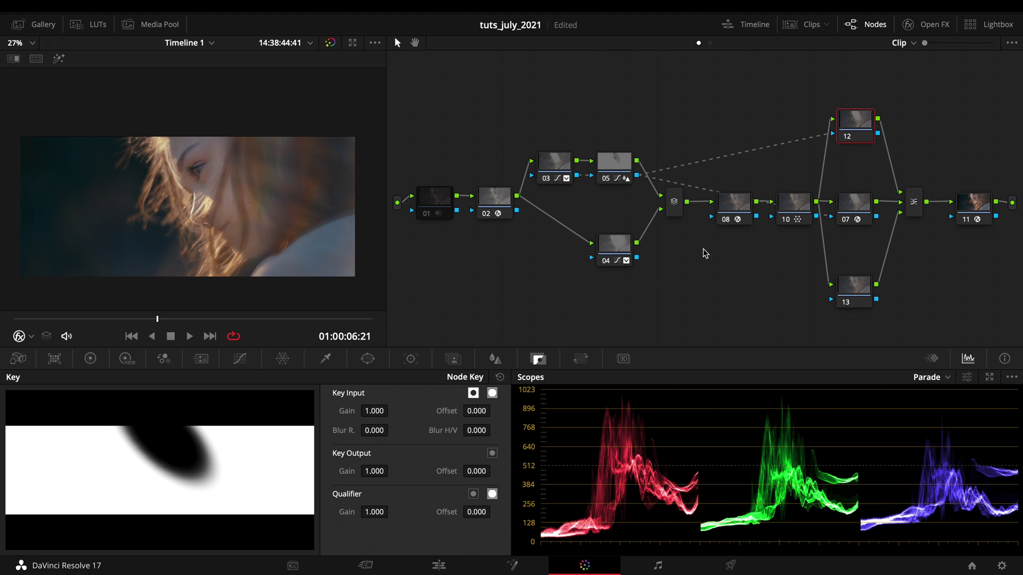
# Search the Open FX library for Glow and apply it to node 08
pyautogui.click(921, 32)
pyautogui.click(887, 65)
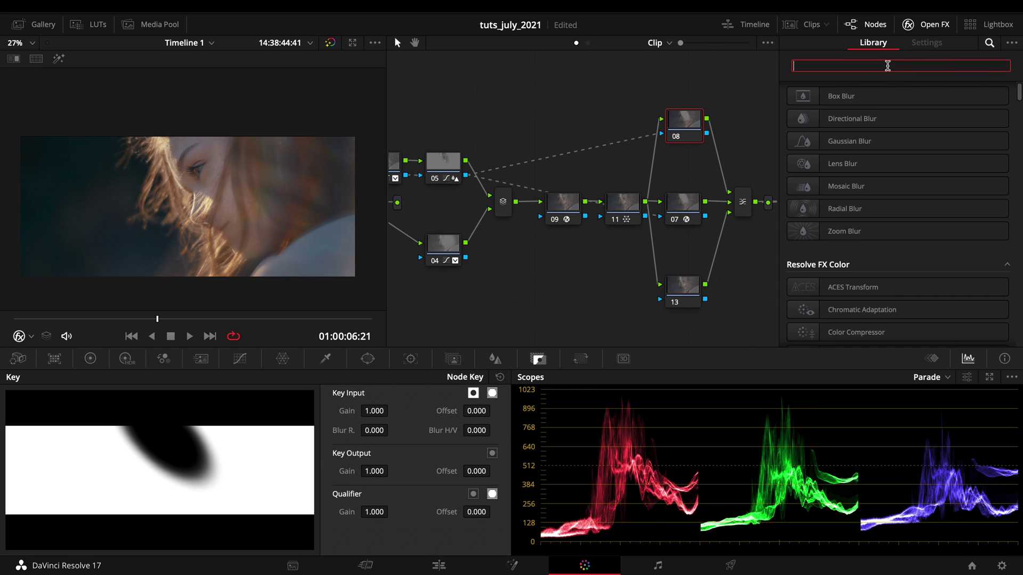
pyautogui.write('glo')
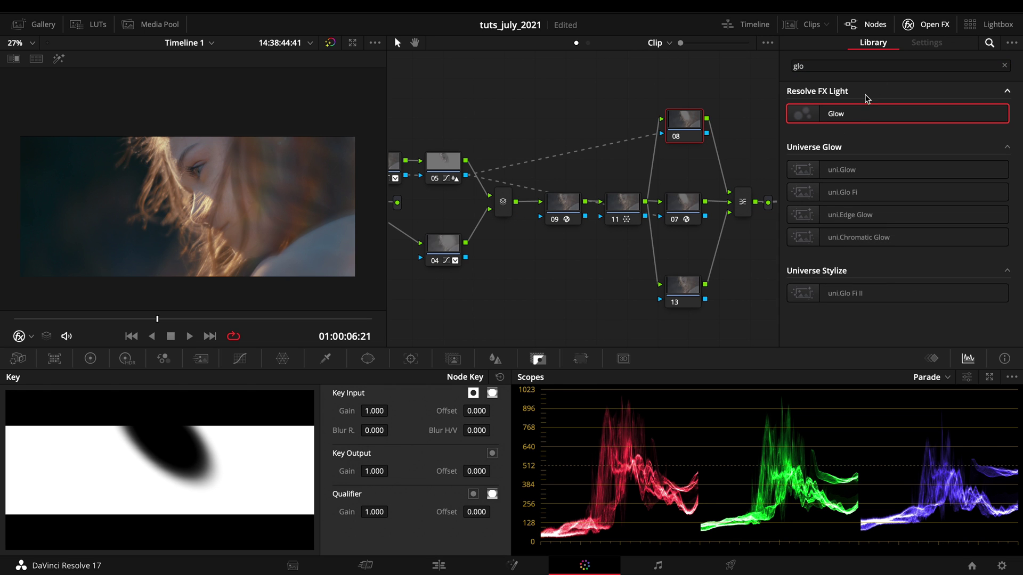
pyautogui.moveTo(854, 108); pyautogui.dragTo(695, 121)
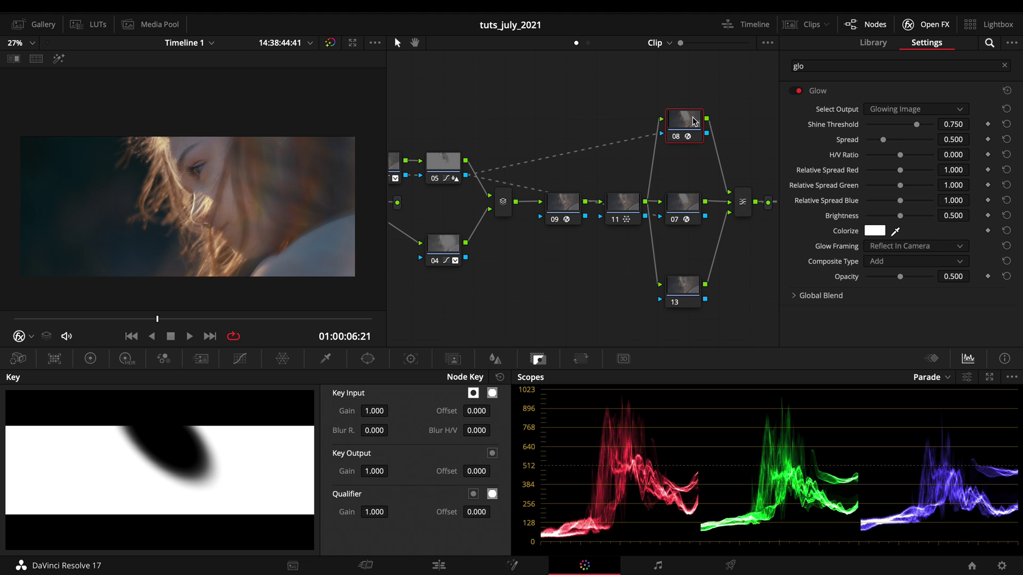
# Lower node 08's Glow Shine Threshold to 0.413
pyautogui.scroll(2, 182, 186)
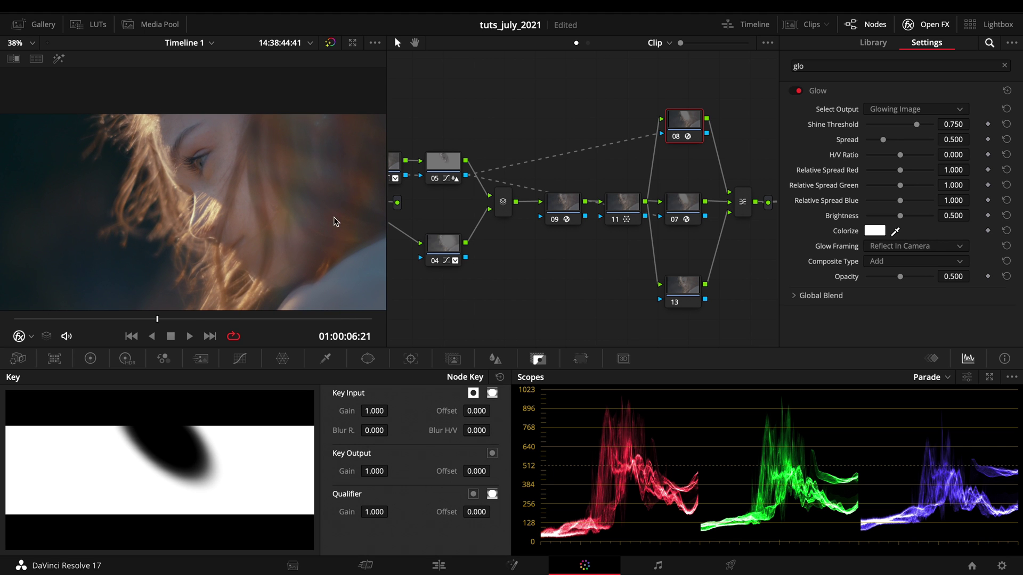
pyautogui.click(676, 204)
pyautogui.click(687, 124)
pyautogui.moveTo(913, 124); pyautogui.dragTo(892, 139)
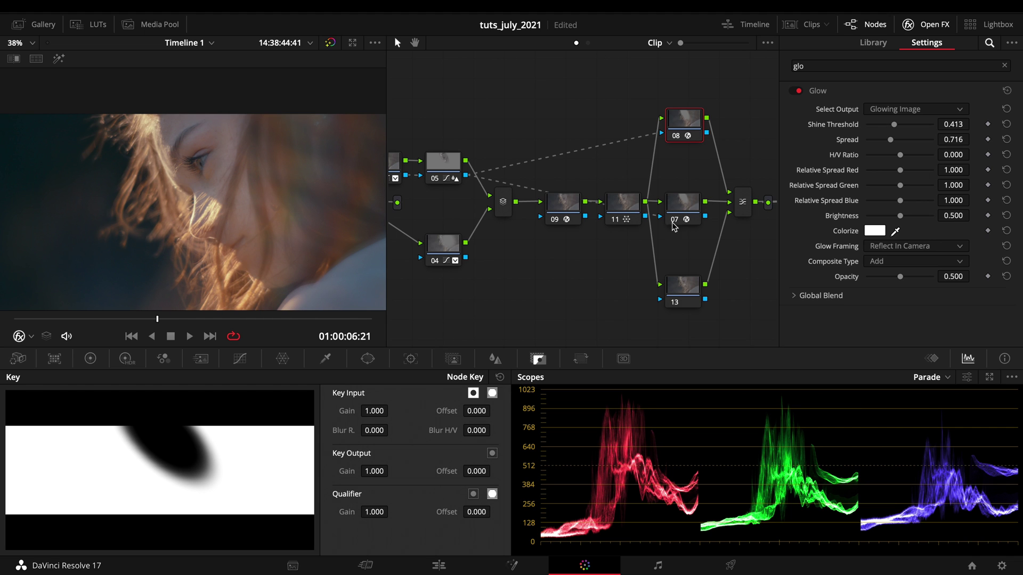
# Widen the Glow's Spread to 0.752 on node 08
pyautogui.click(688, 209)
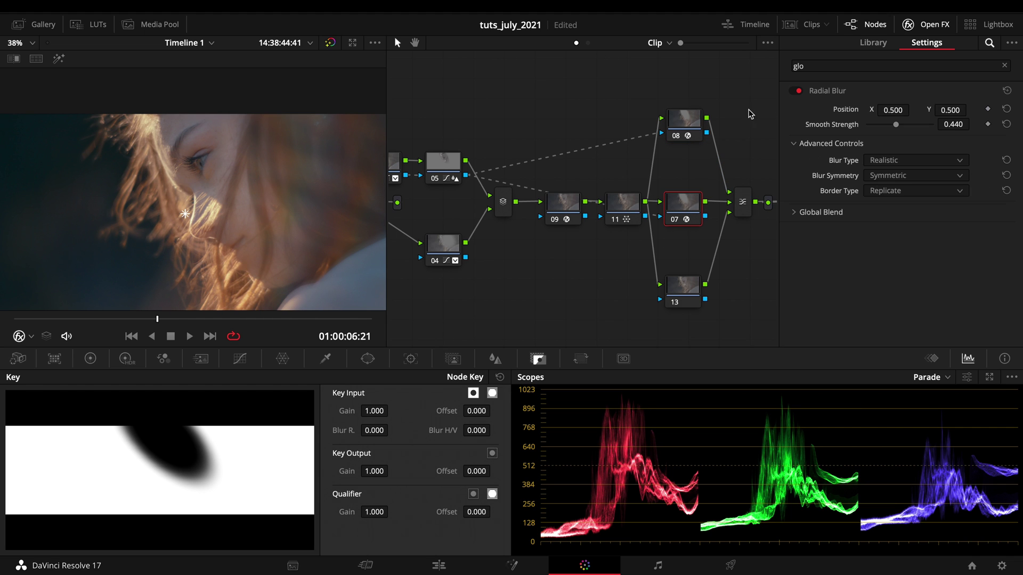
pyautogui.click(690, 118)
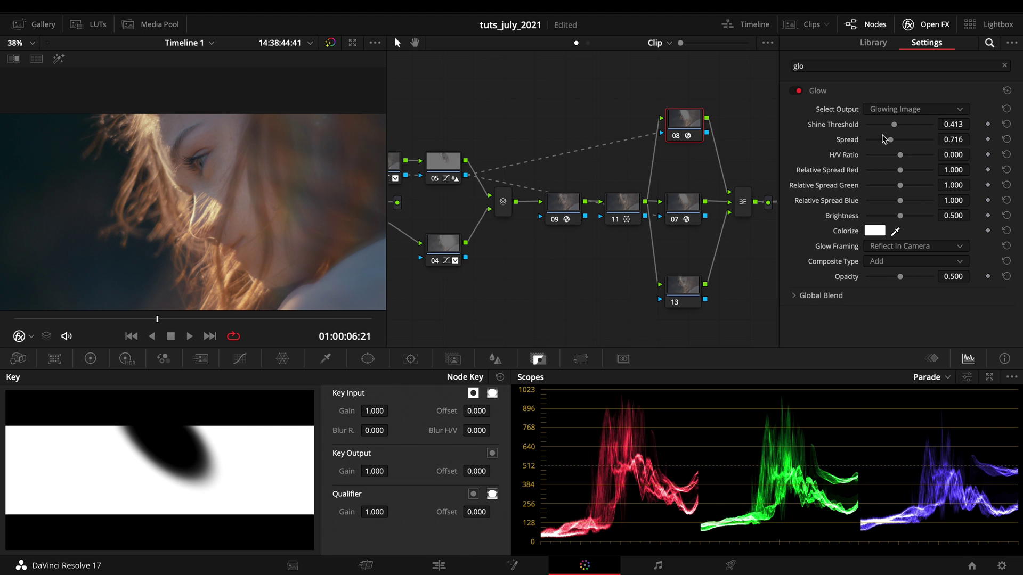
pyautogui.moveTo(895, 126); pyautogui.dragTo(892, 141)
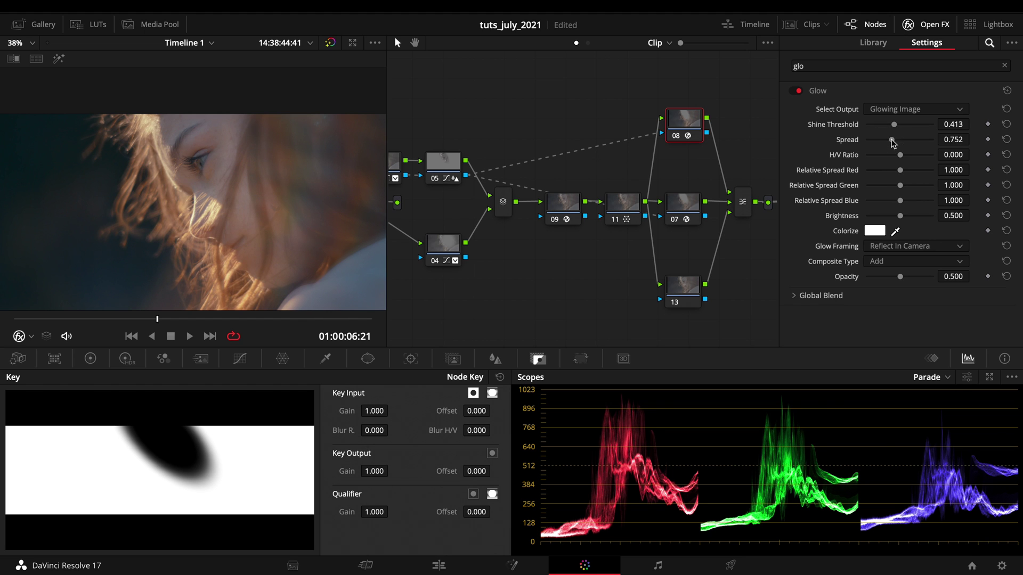
# Show the full node graph, toggle the glow node to compare, and play the clip
pyautogui.click(925, 25)
pyautogui.click(840, 137)
pyautogui.click(841, 137)
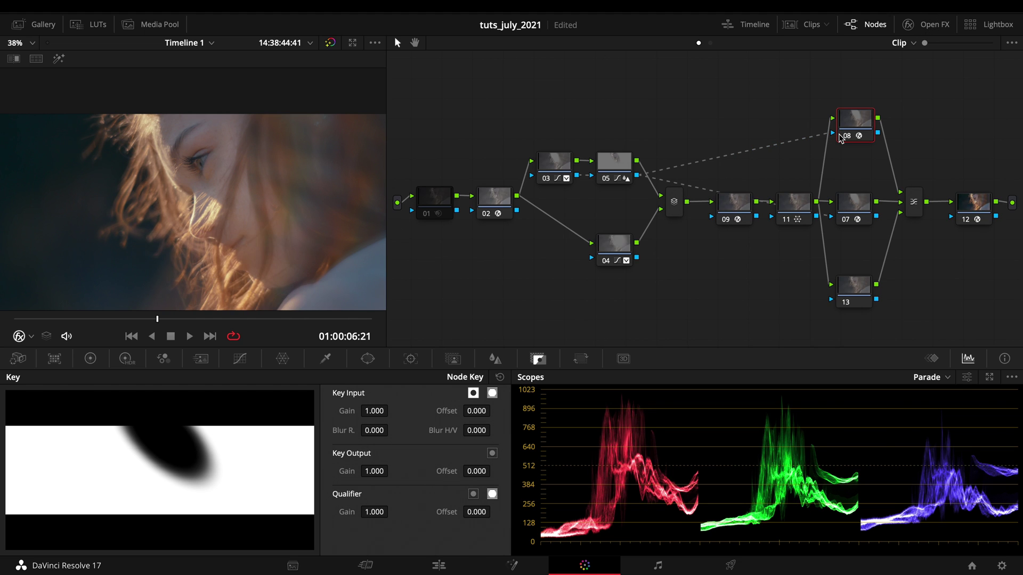
pyautogui.press('space')
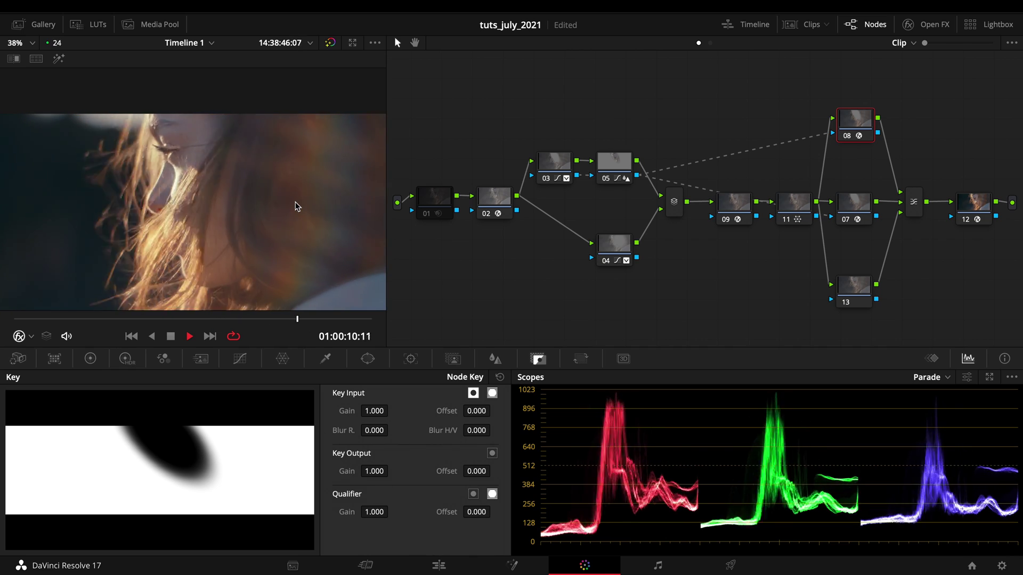
pyautogui.scroll(-2, 201, 182)
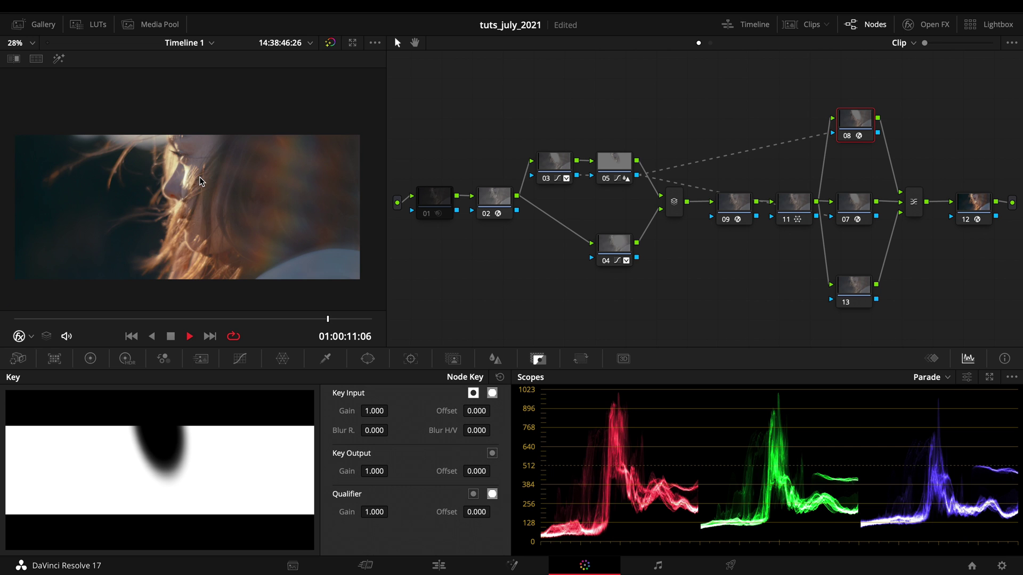
pyautogui.moveTo(337, 321); pyautogui.dragTo(342, 324)
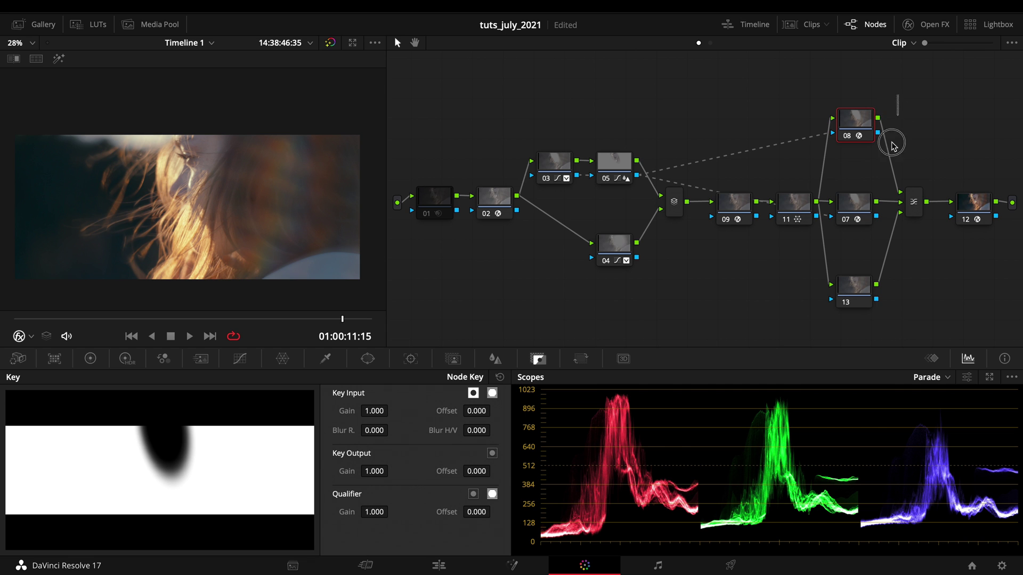
# Compare the grade with Shift+D, select node 07, and return to a frame near 06:18
pyautogui.hotkey('shift', 'd')
pyautogui.hotkey('shift', 'd')
pyautogui.hotkey('shift', 'd')
pyautogui.hotkey('shift', 'd')
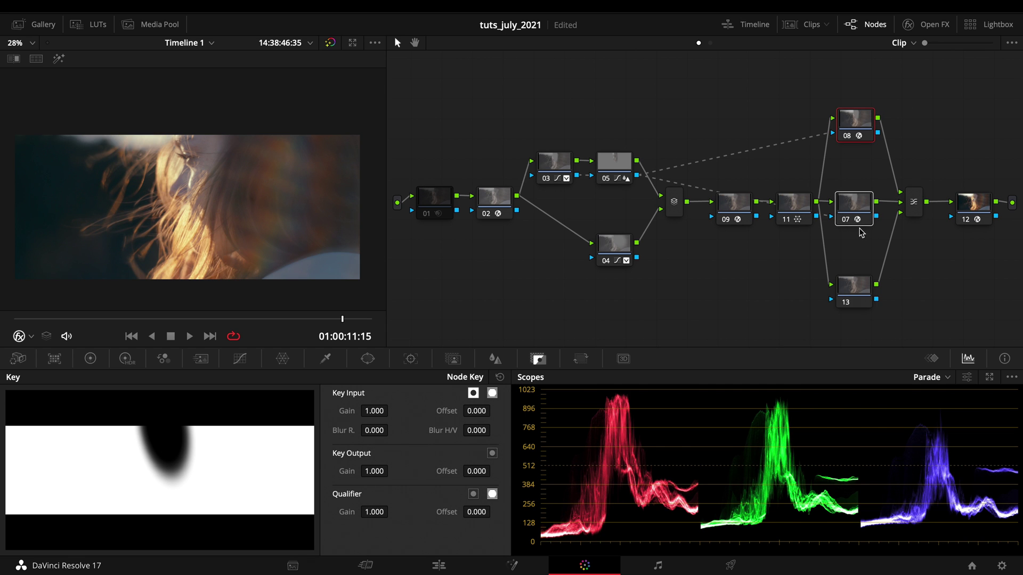
pyautogui.hotkey('shift', 'd')
pyautogui.hotkey('shift', 'd')
pyautogui.click(857, 201)
pyautogui.moveTo(269, 318); pyautogui.dragTo(166, 318)
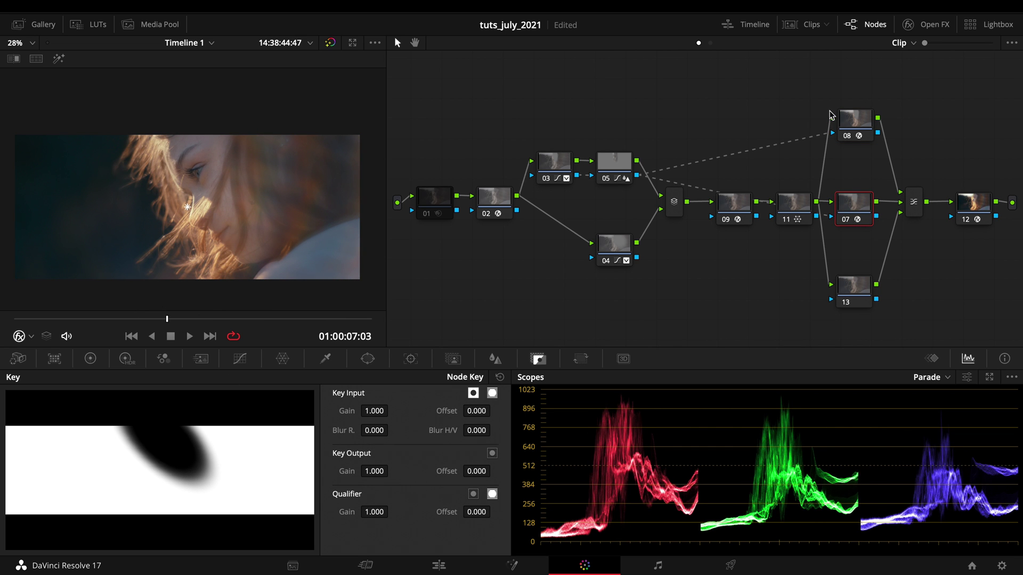
# Set node 07's Radial Blur Smooth Strength to 0.468
pyautogui.click(927, 25)
pyautogui.moveTo(896, 128); pyautogui.dragTo(898, 129)
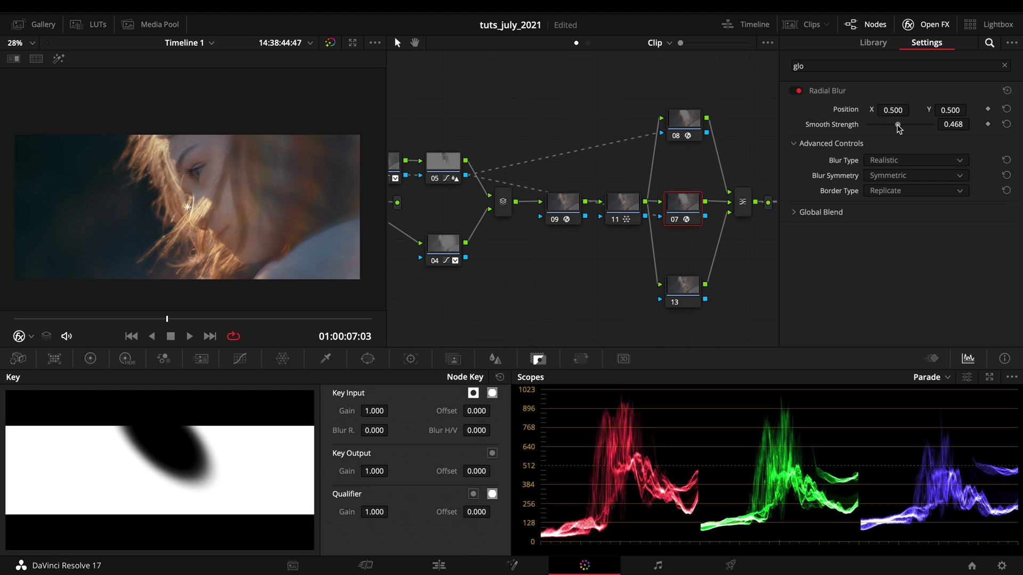
pyautogui.click(922, 22)
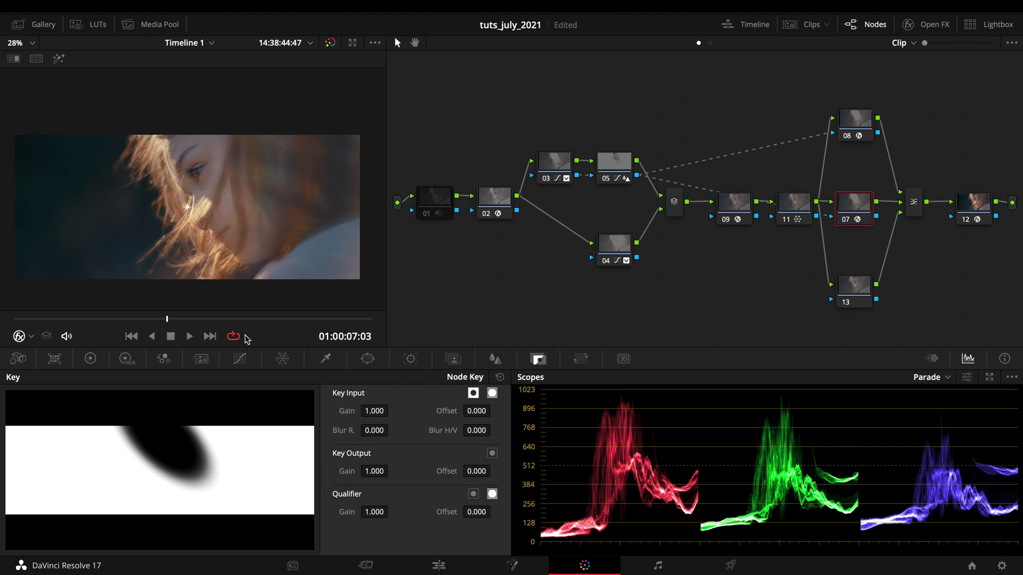
# Add a gradient window to node 07 and rotate it to a diagonal angle
pyautogui.click(368, 358)
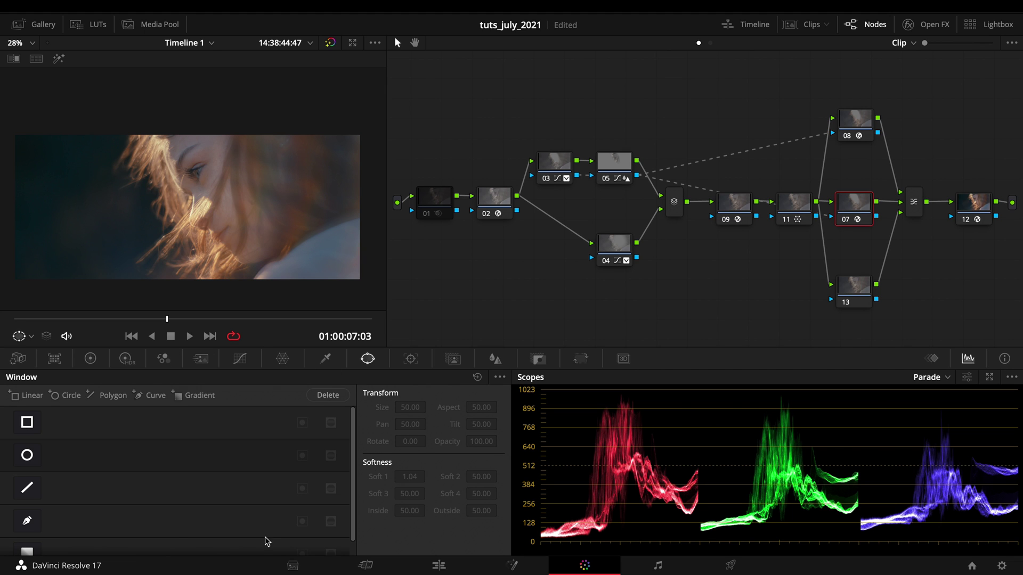
pyautogui.scroll(-1, 149, 515)
pyautogui.click(29, 539)
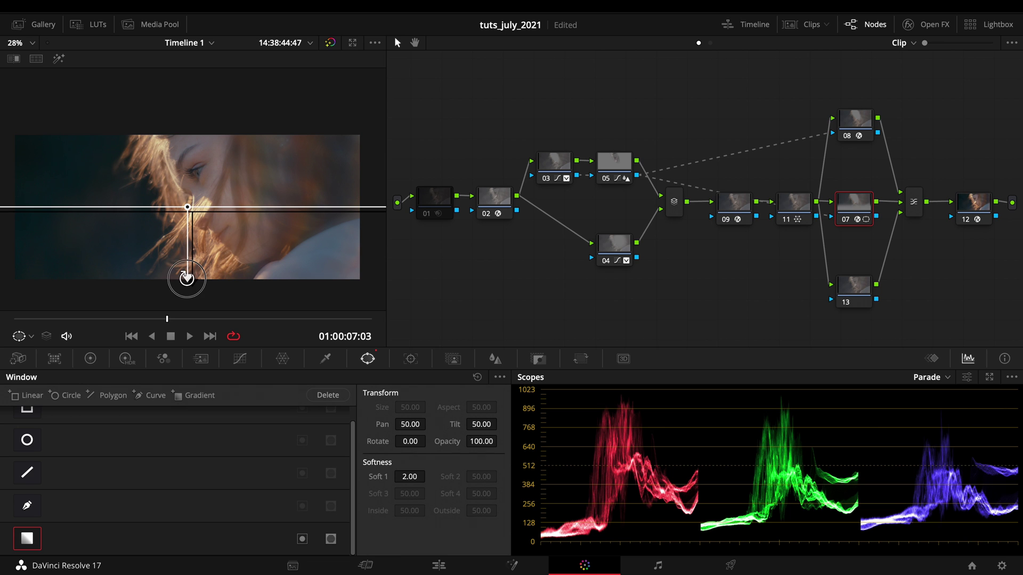
pyautogui.moveTo(187, 276); pyautogui.dragTo(277, 254)
# Enable and invert the gradient, move it toward the lower right, and flip its affected side
pyautogui.click(323, 541)
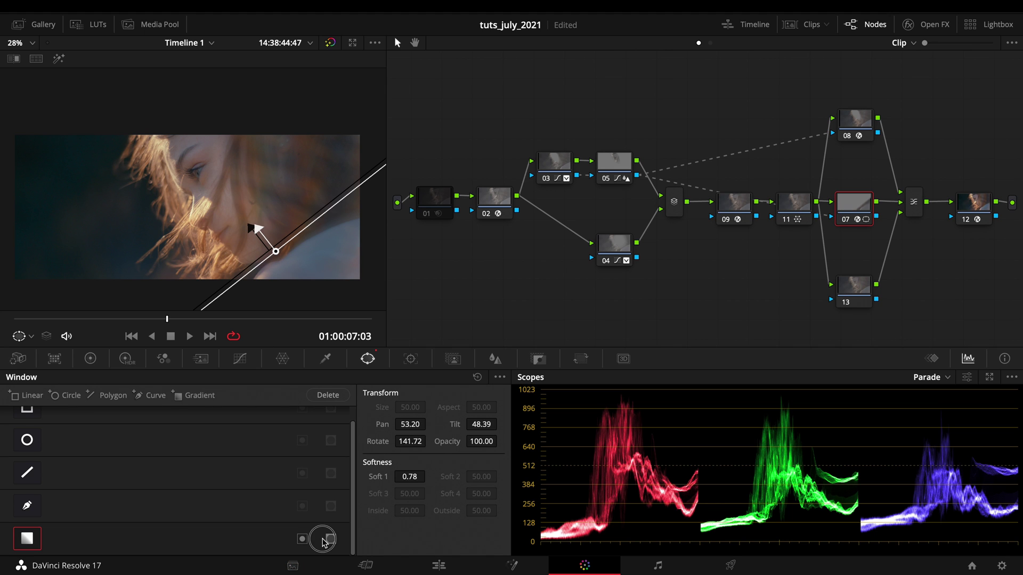
pyautogui.click(330, 541)
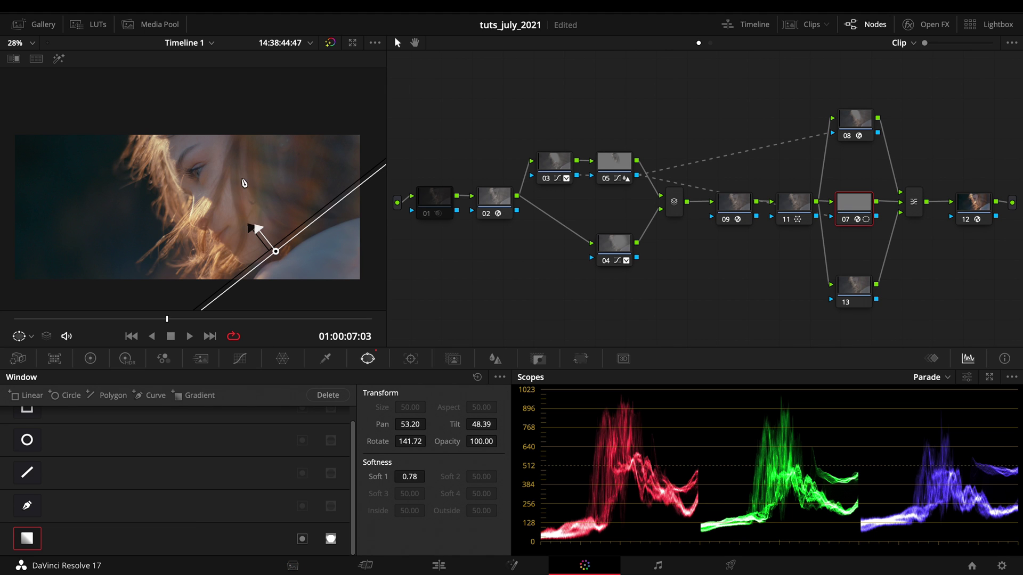
pyautogui.moveTo(277, 250); pyautogui.dragTo(261, 200)
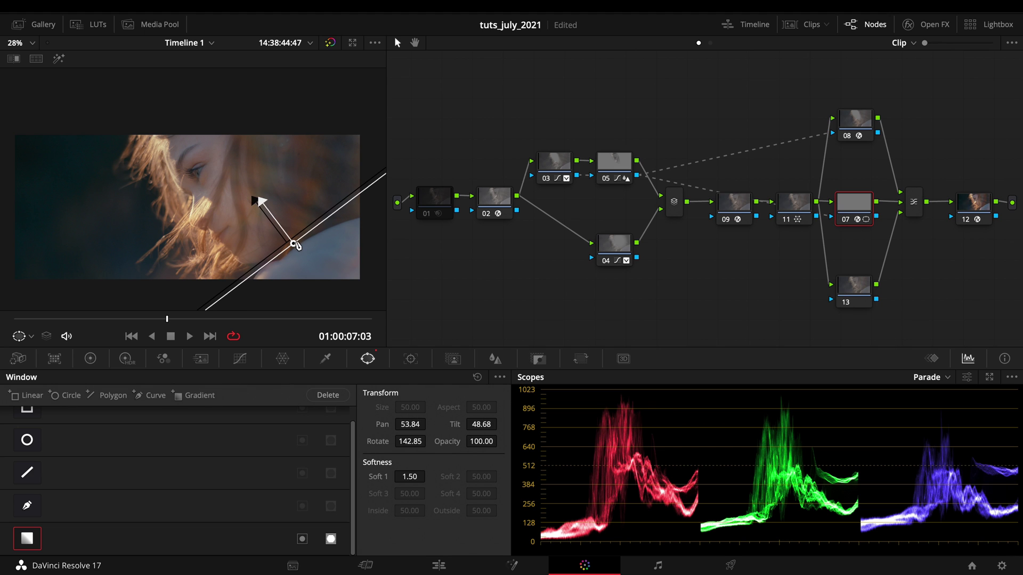
pyautogui.moveTo(296, 244); pyautogui.dragTo(294, 239)
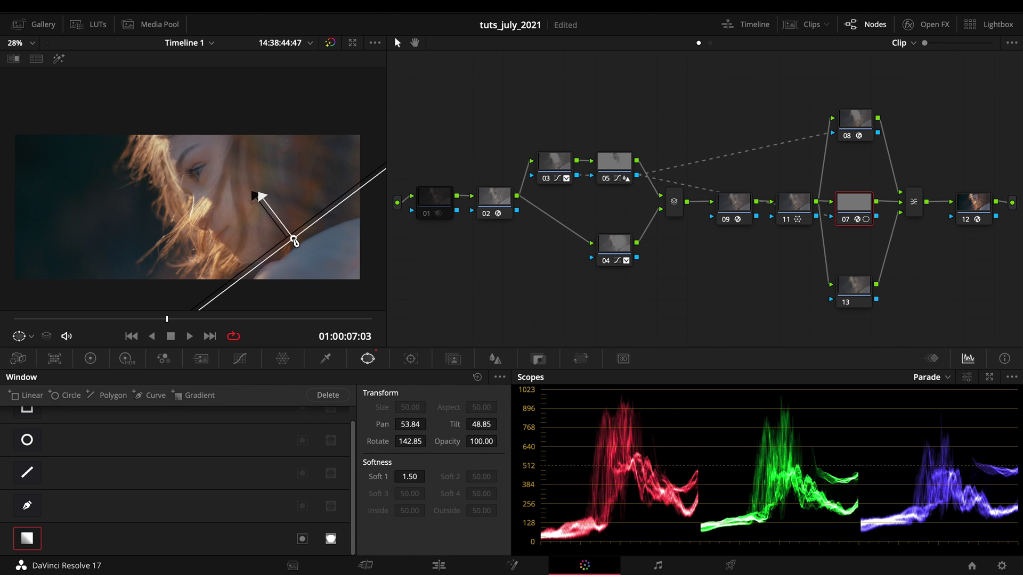
pyautogui.click(302, 539)
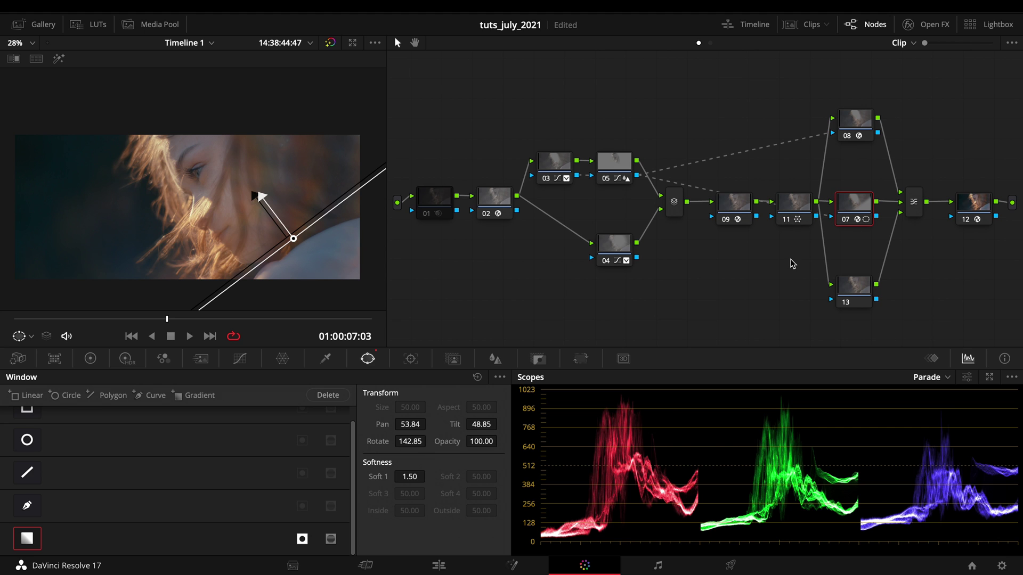
# Link node 05's blue key output into node 13's key input
pyautogui.click(863, 294)
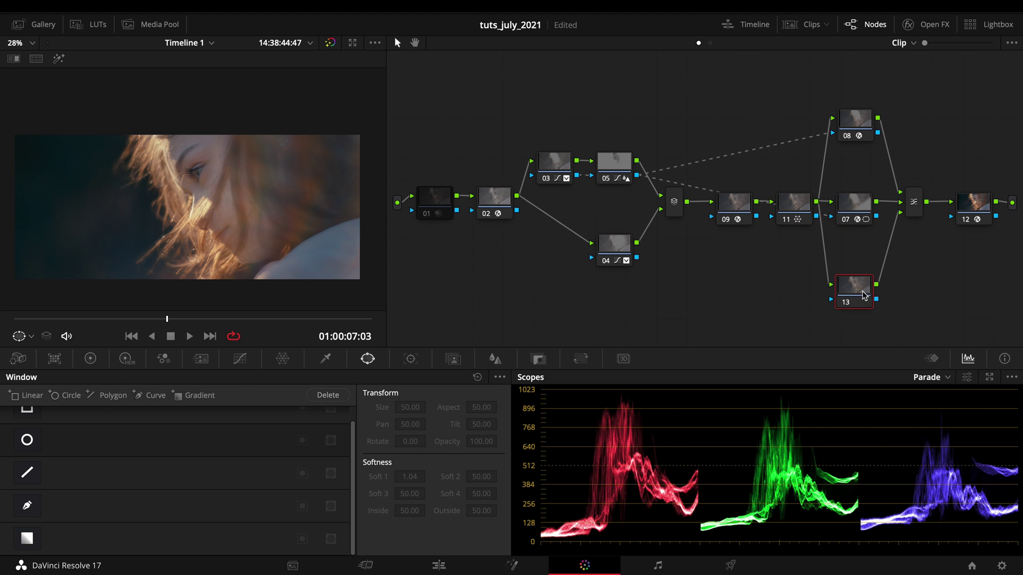
pyautogui.click(941, 24)
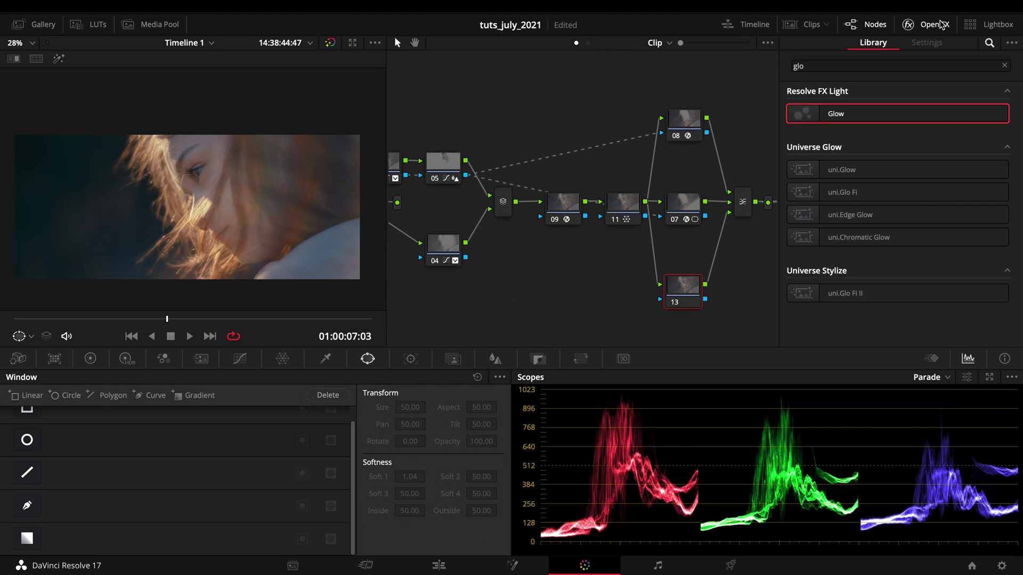
pyautogui.click(1004, 66)
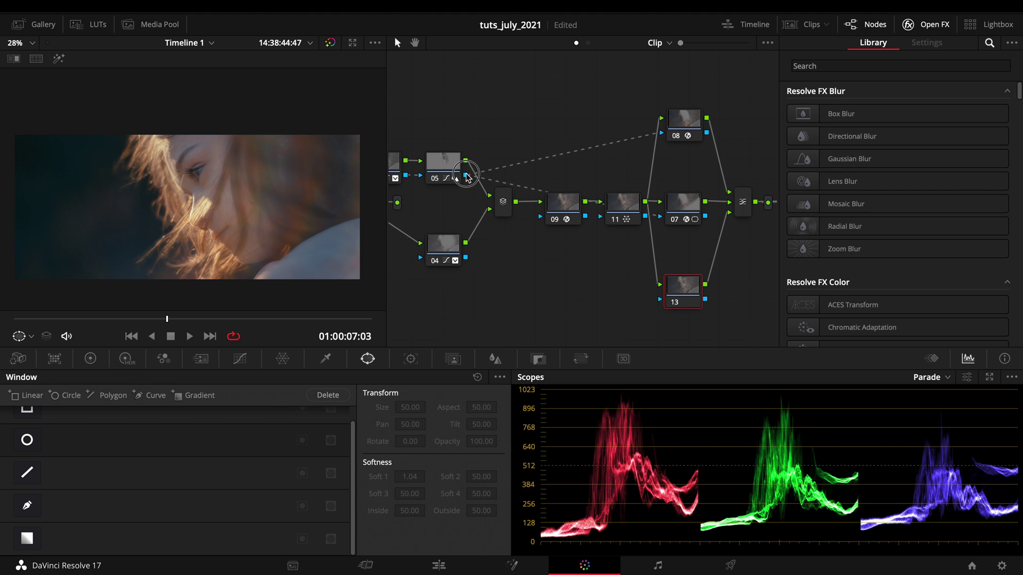
pyautogui.moveTo(466, 175); pyautogui.dragTo(666, 297)
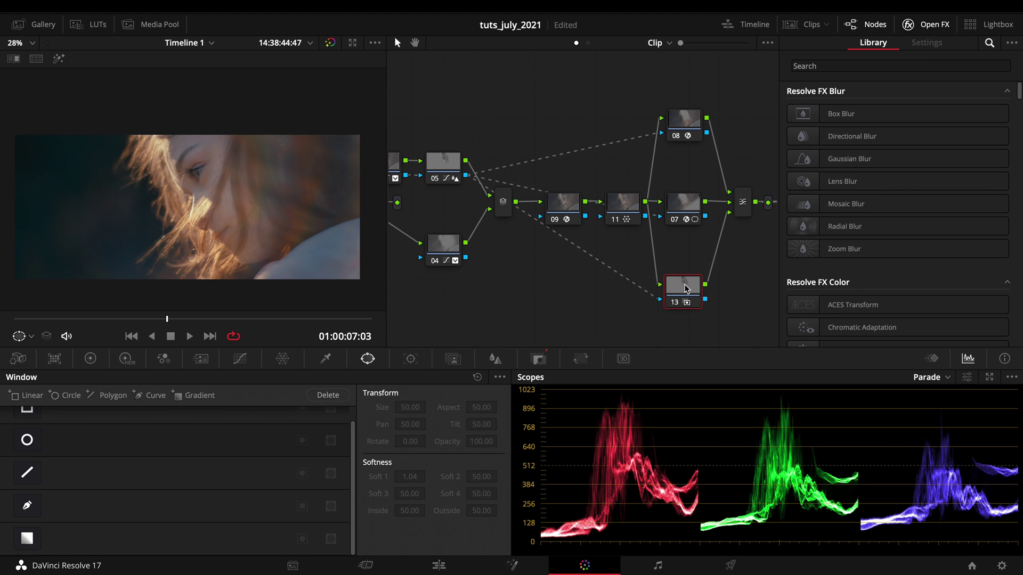
pyautogui.click(927, 30)
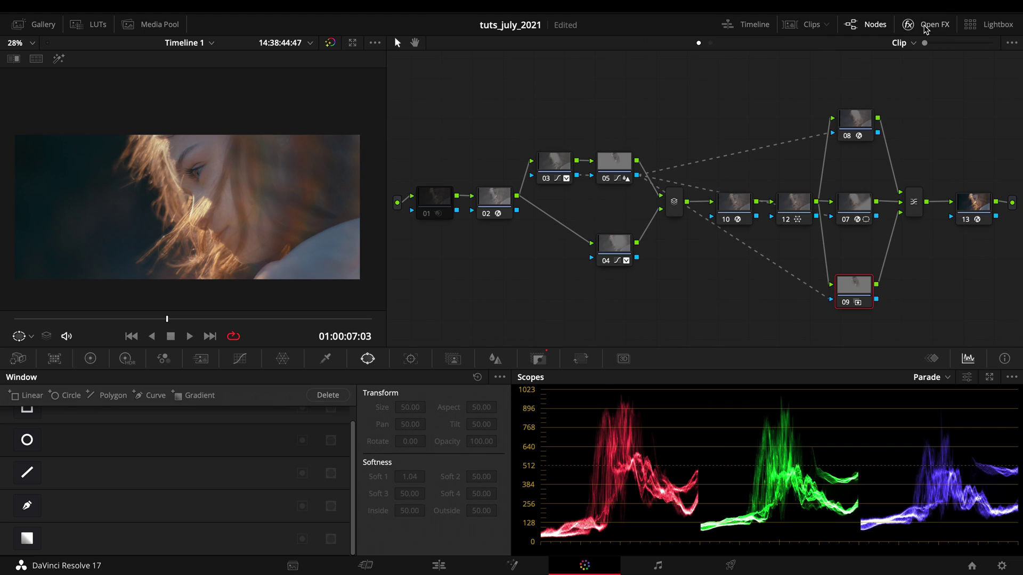
pyautogui.click(615, 169)
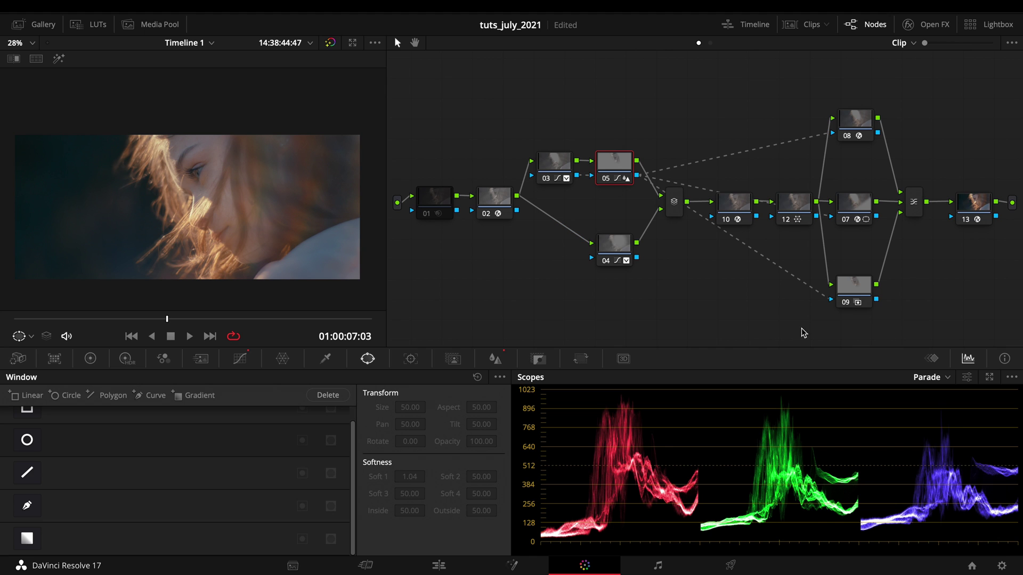
# Apply Resolve FX Lens Blur to node 09, giving Hexagon apertures at Blur Size 4.00
pyautogui.click(857, 288)
pyautogui.click(918, 27)
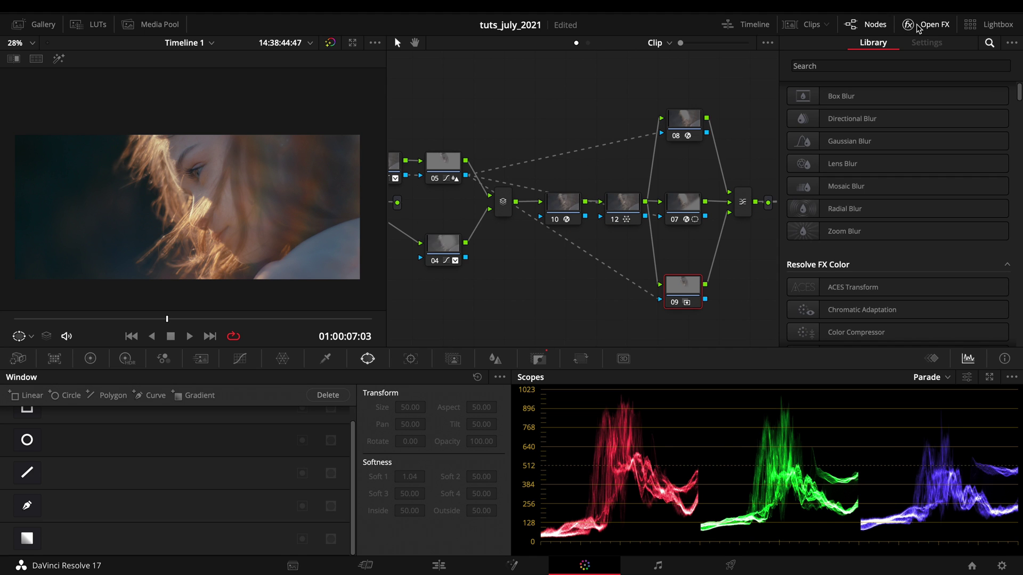
pyautogui.scroll(1, 849, 190)
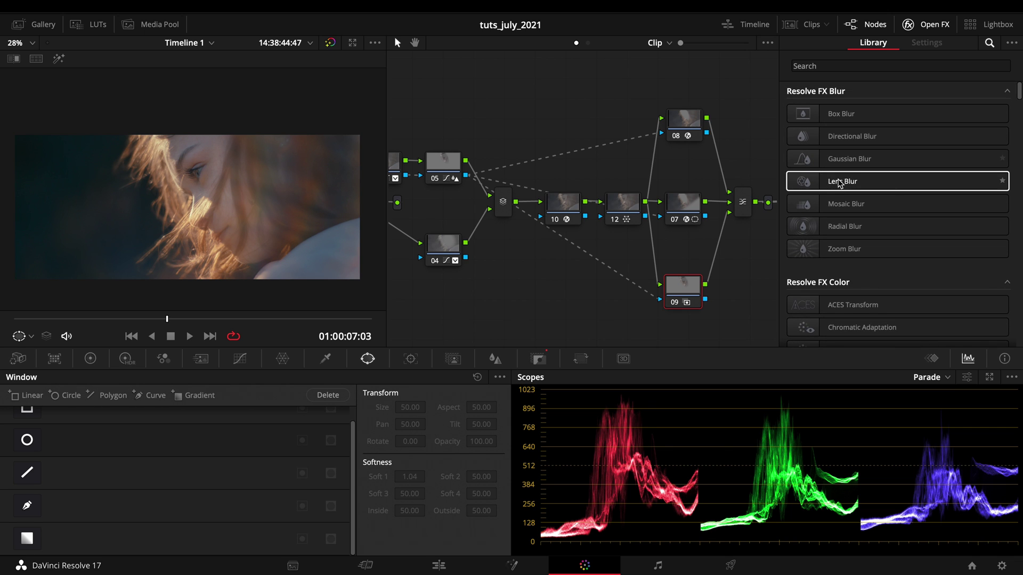
pyautogui.moveTo(891, 183); pyautogui.dragTo(680, 293)
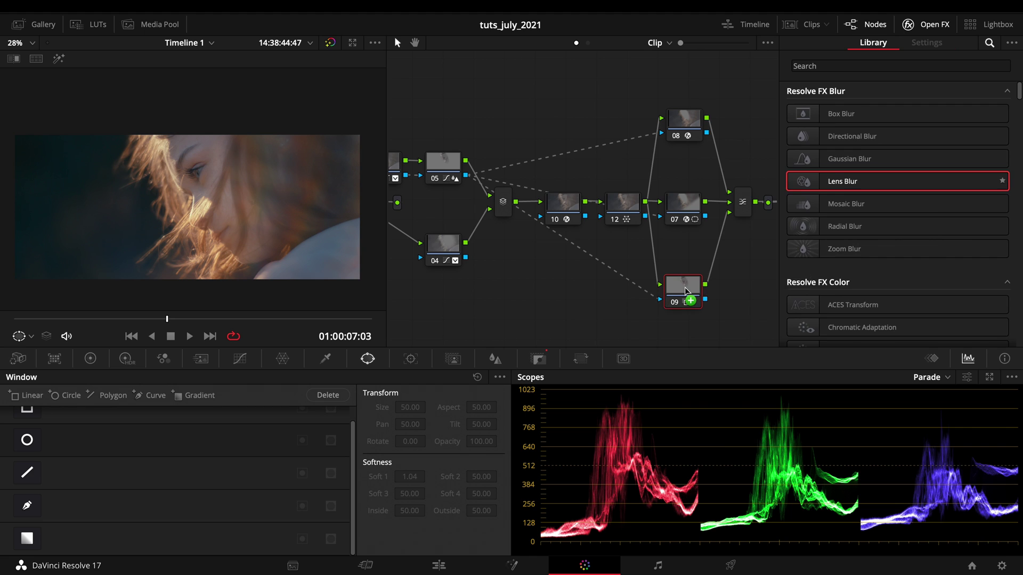
# Invert node 09's incoming key and reduce the Lens Blur Anamorphism to 0.430
pyautogui.click(538, 359)
pyautogui.click(474, 393)
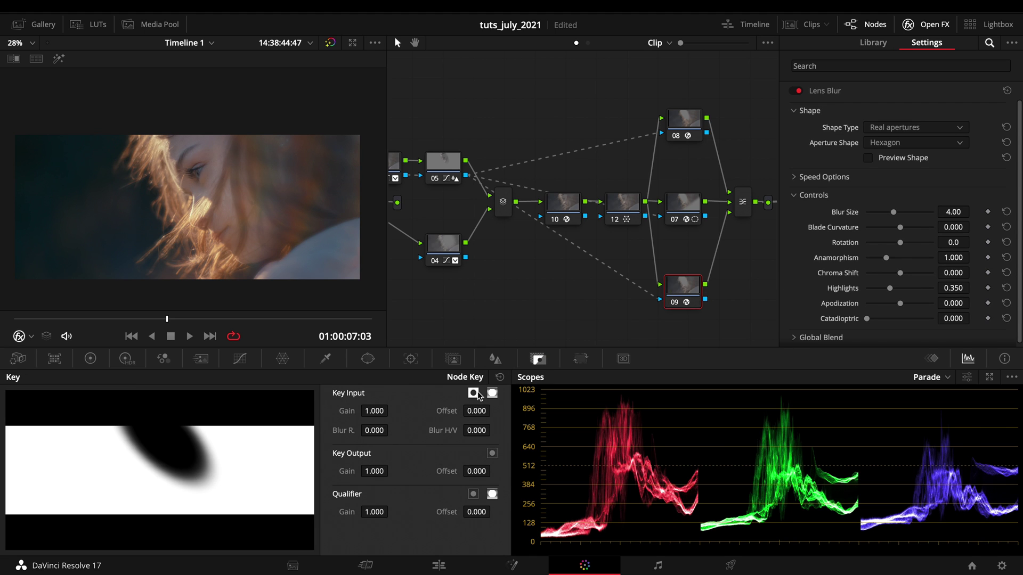
pyautogui.scroll(2, 191, 182)
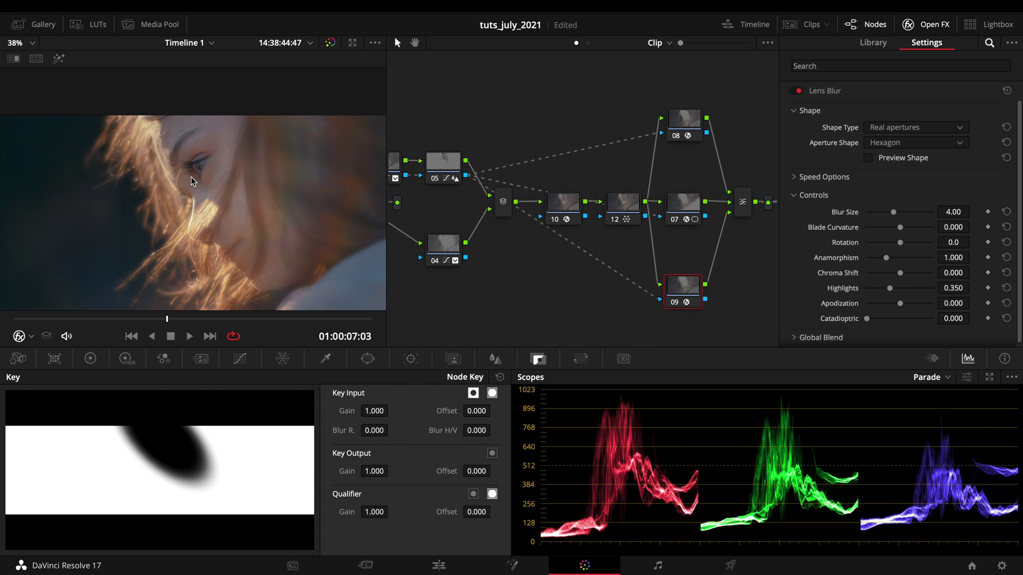
pyautogui.moveTo(887, 259); pyautogui.dragTo(909, 274)
# Fine-tune the Lens Blur Size to 5.05, with Chroma Shift at 0.062
pyautogui.moveTo(894, 214)
pyautogui.mouseDown()
pyautogui.moveTo(879, 210)
pyautogui.moveTo(903, 215)
pyautogui.mouseUp()
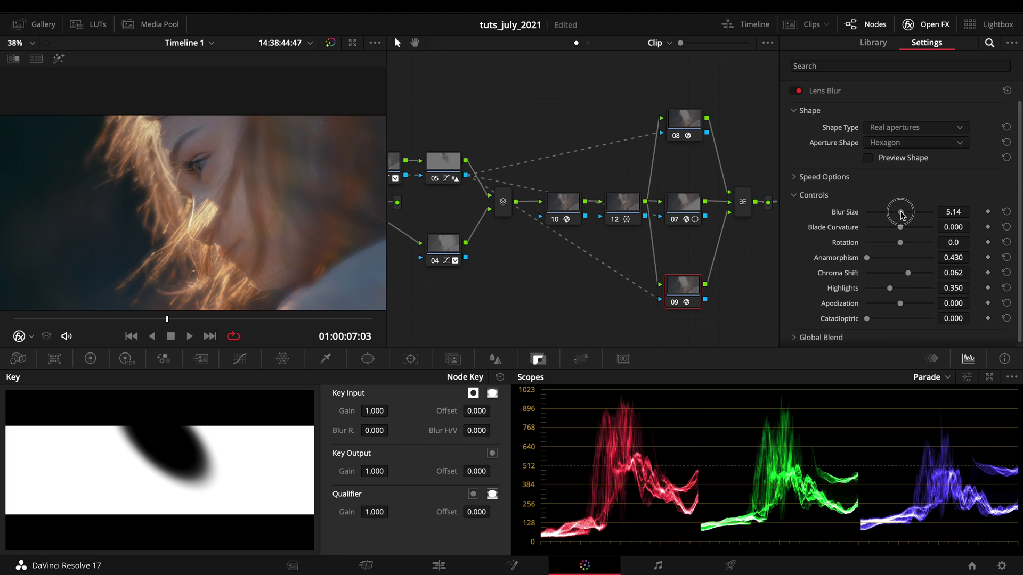
pyautogui.moveTo(906, 214); pyautogui.dragTo(900, 213)
pyautogui.moveTo(902, 215); pyautogui.dragTo(904, 215)
pyautogui.scroll(-1, 871, 323)
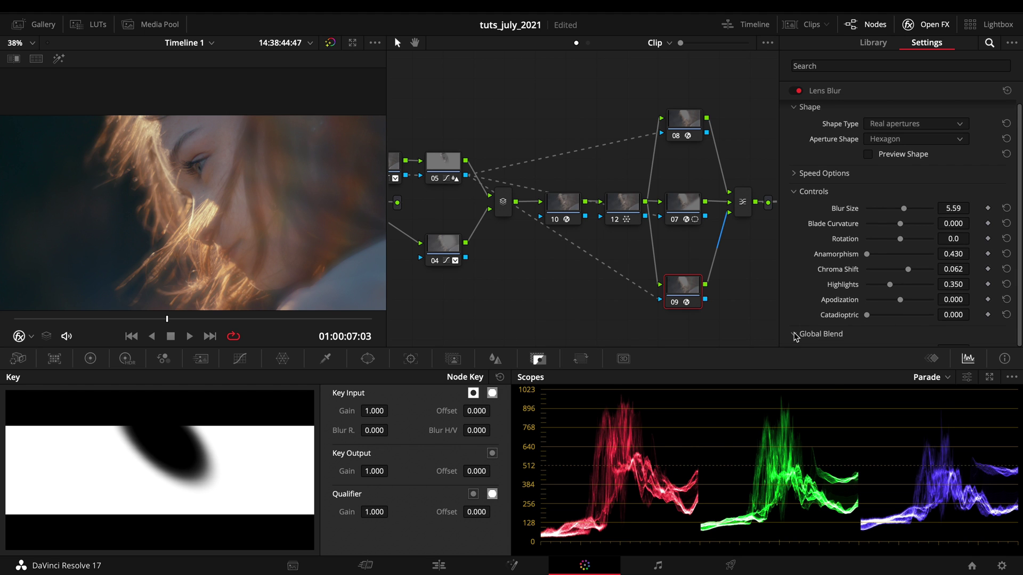
pyautogui.scroll(-2, 795, 336)
pyautogui.moveTo(904, 196)
pyautogui.mouseDown()
pyautogui.moveTo(914, 195)
pyautogui.moveTo(900, 195)
pyautogui.mouseUp()
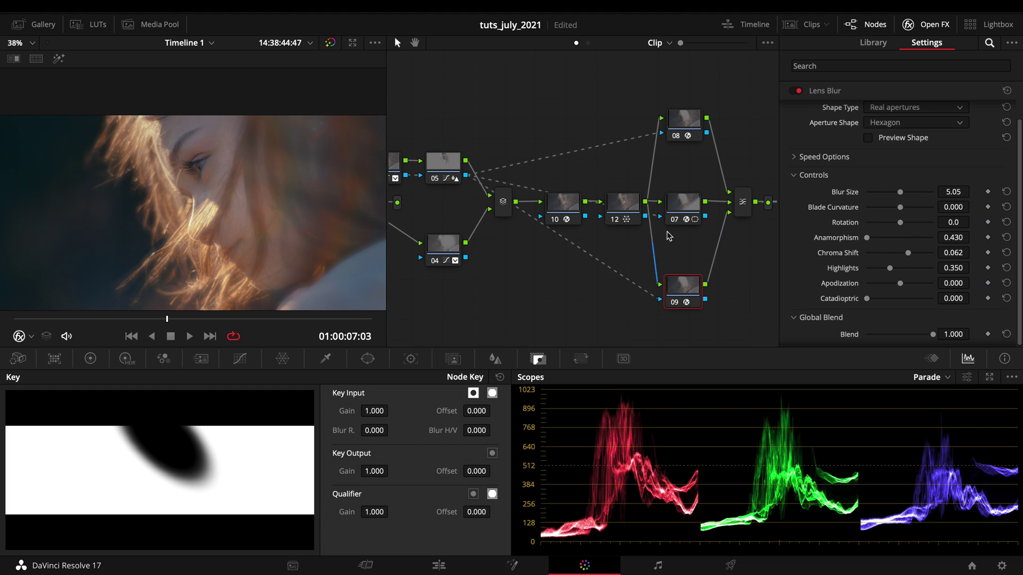
# Replace node 05's key link into the bottom node with node 07's key output
pyautogui.click(611, 270)
pyautogui.press('Delete')
pyautogui.moveTo(707, 218); pyautogui.dragTo(684, 288)
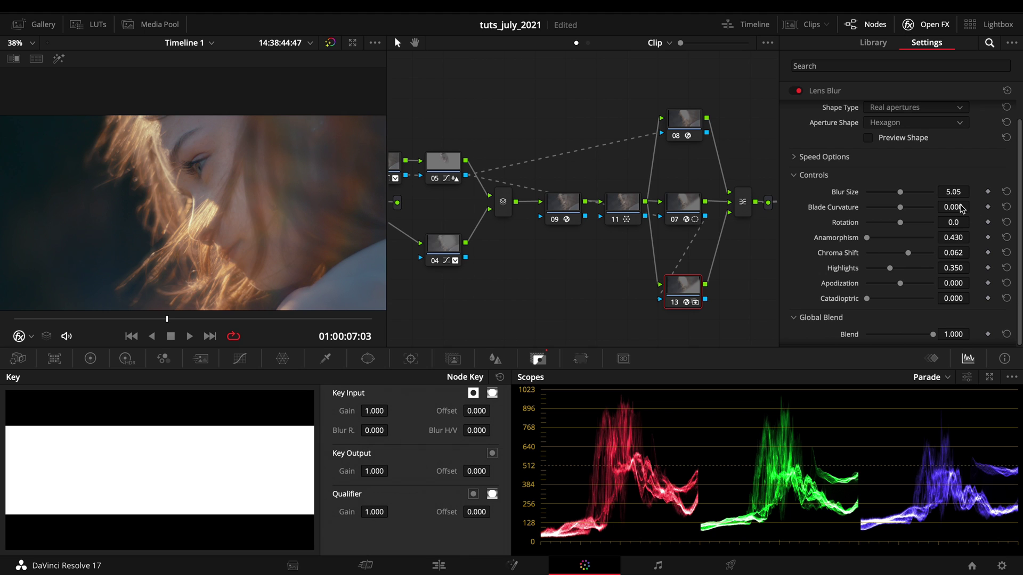
# Lower the Lens Blur's Global Blend to 0.789
pyautogui.scroll(-1, 867, 334)
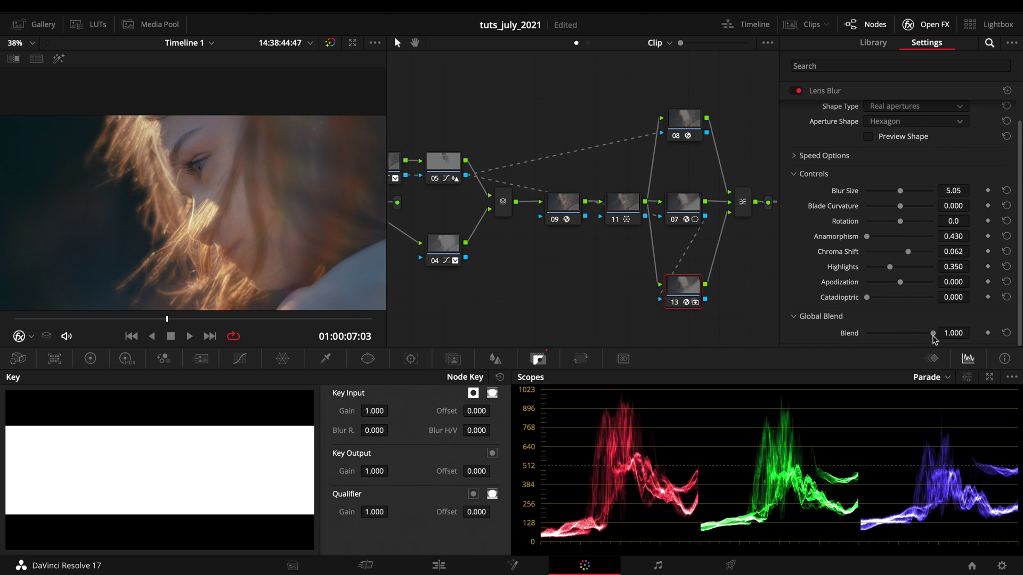
pyautogui.moveTo(930, 336)
pyautogui.mouseDown()
pyautogui.moveTo(851, 335)
pyautogui.moveTo(912, 335)
pyautogui.mouseUp()
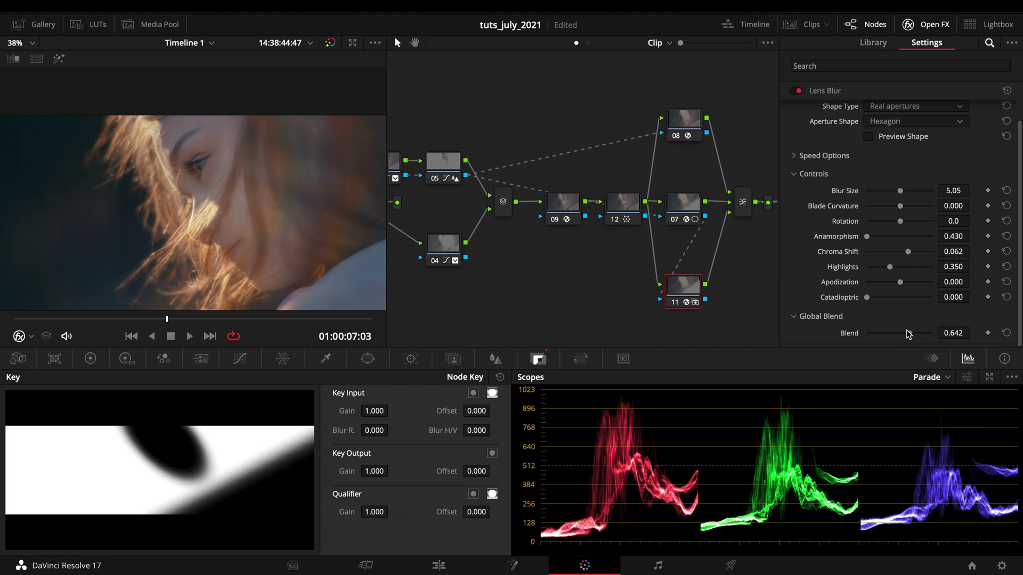
pyautogui.moveTo(911, 336); pyautogui.dragTo(915, 338)
# Close the effects panel, then toggle nodes 08, 07 and 11 off and on to compare
pyautogui.click(926, 24)
pyautogui.click(856, 119)
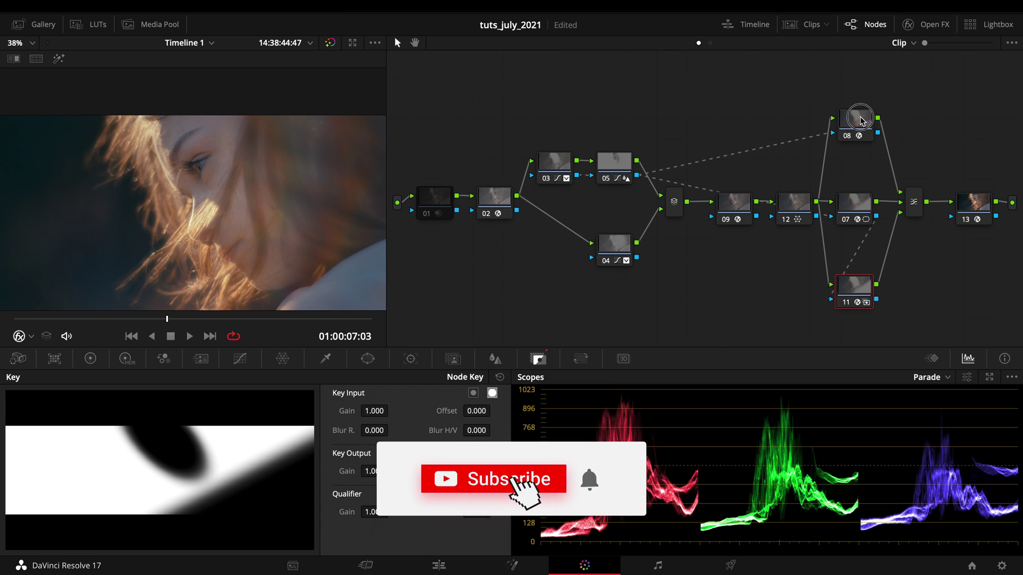
pyautogui.moveTo(908, 112); pyautogui.dragTo(834, 321)
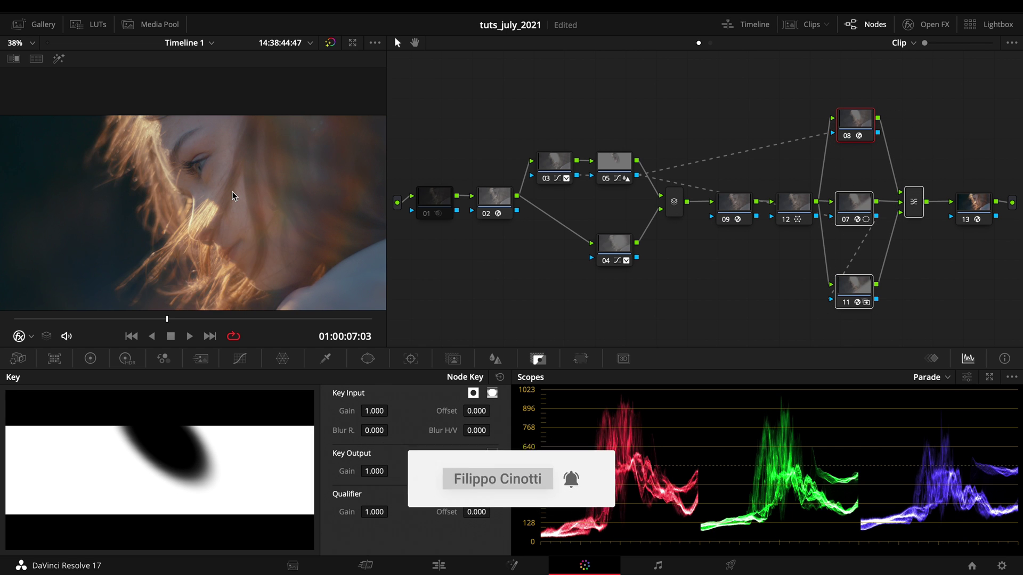
pyautogui.scroll(-3, 228, 205)
pyautogui.hotkey('ctrl', 'd')
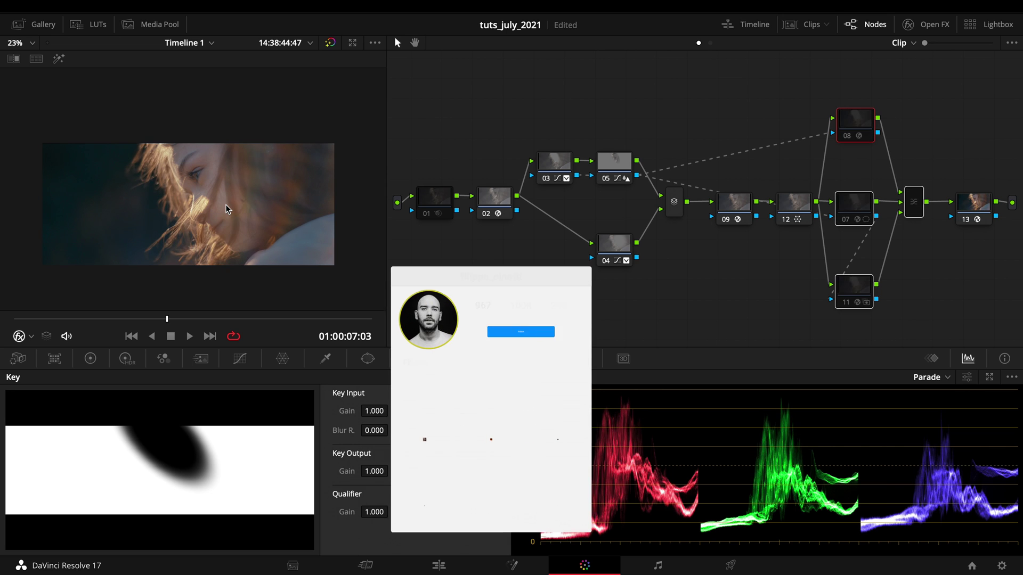
pyautogui.hotkey('ctrl', 'd')
# Play the clip and scrub back to frame 01:00:06:05
pyautogui.scroll(3, 232, 200)
pyautogui.press('space')
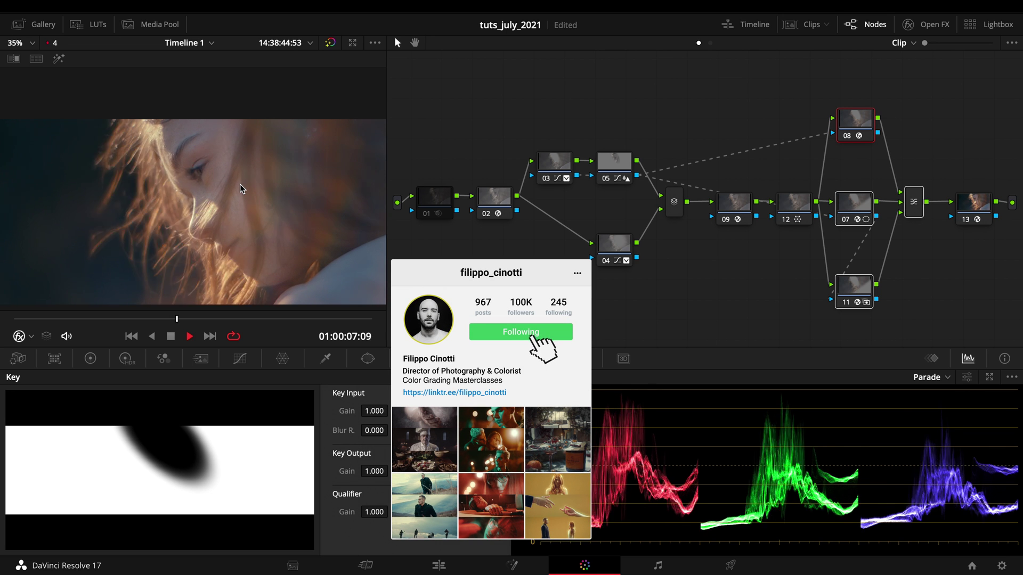
pyautogui.moveTo(190, 319); pyautogui.dragTo(131, 318)
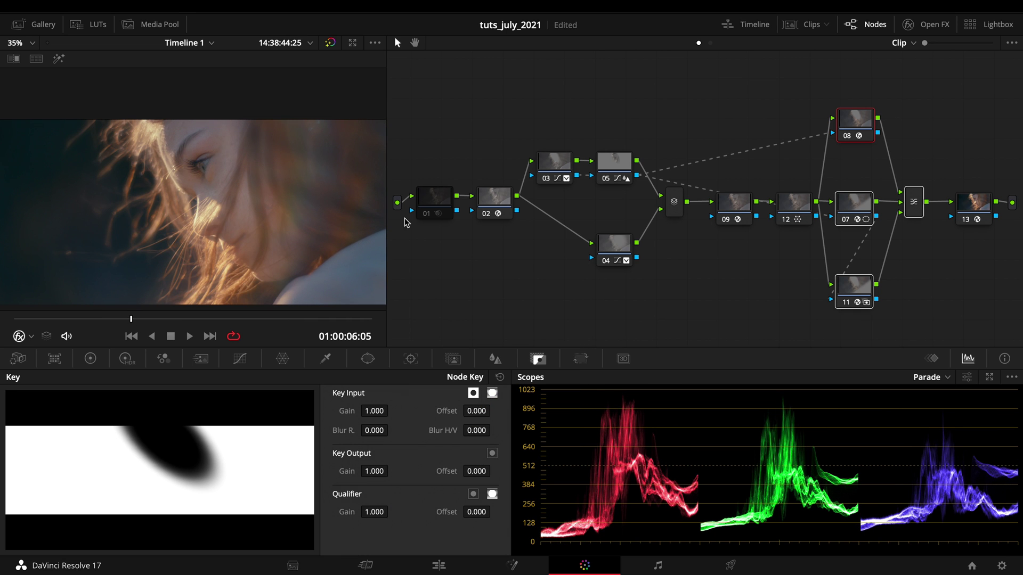
# Select node 05 and bring up its Primaries wheels to raise Mid/Detail to 48.50
pyautogui.click(618, 166)
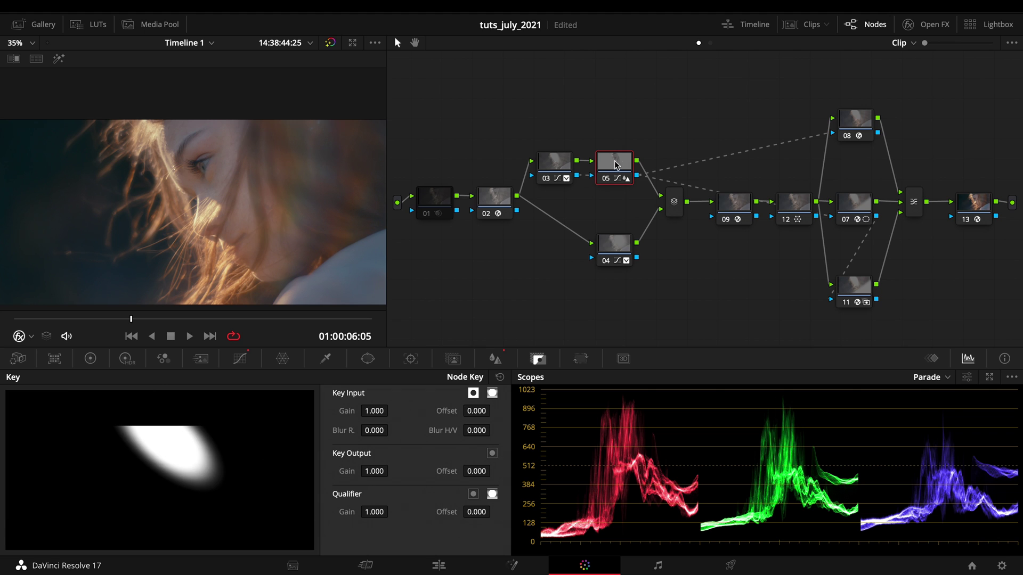
pyautogui.click(489, 362)
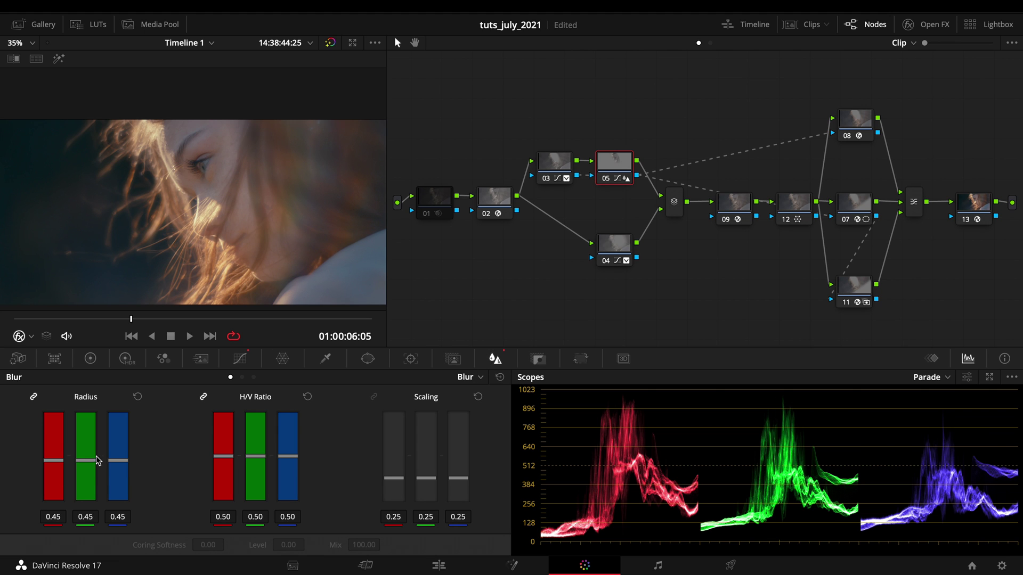
pyautogui.click(241, 362)
pyautogui.click(90, 360)
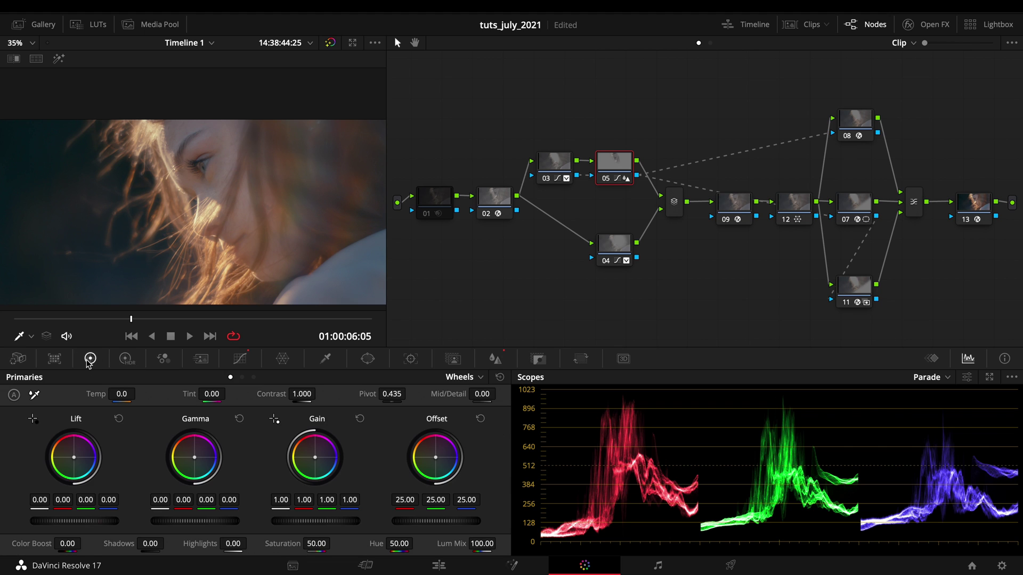